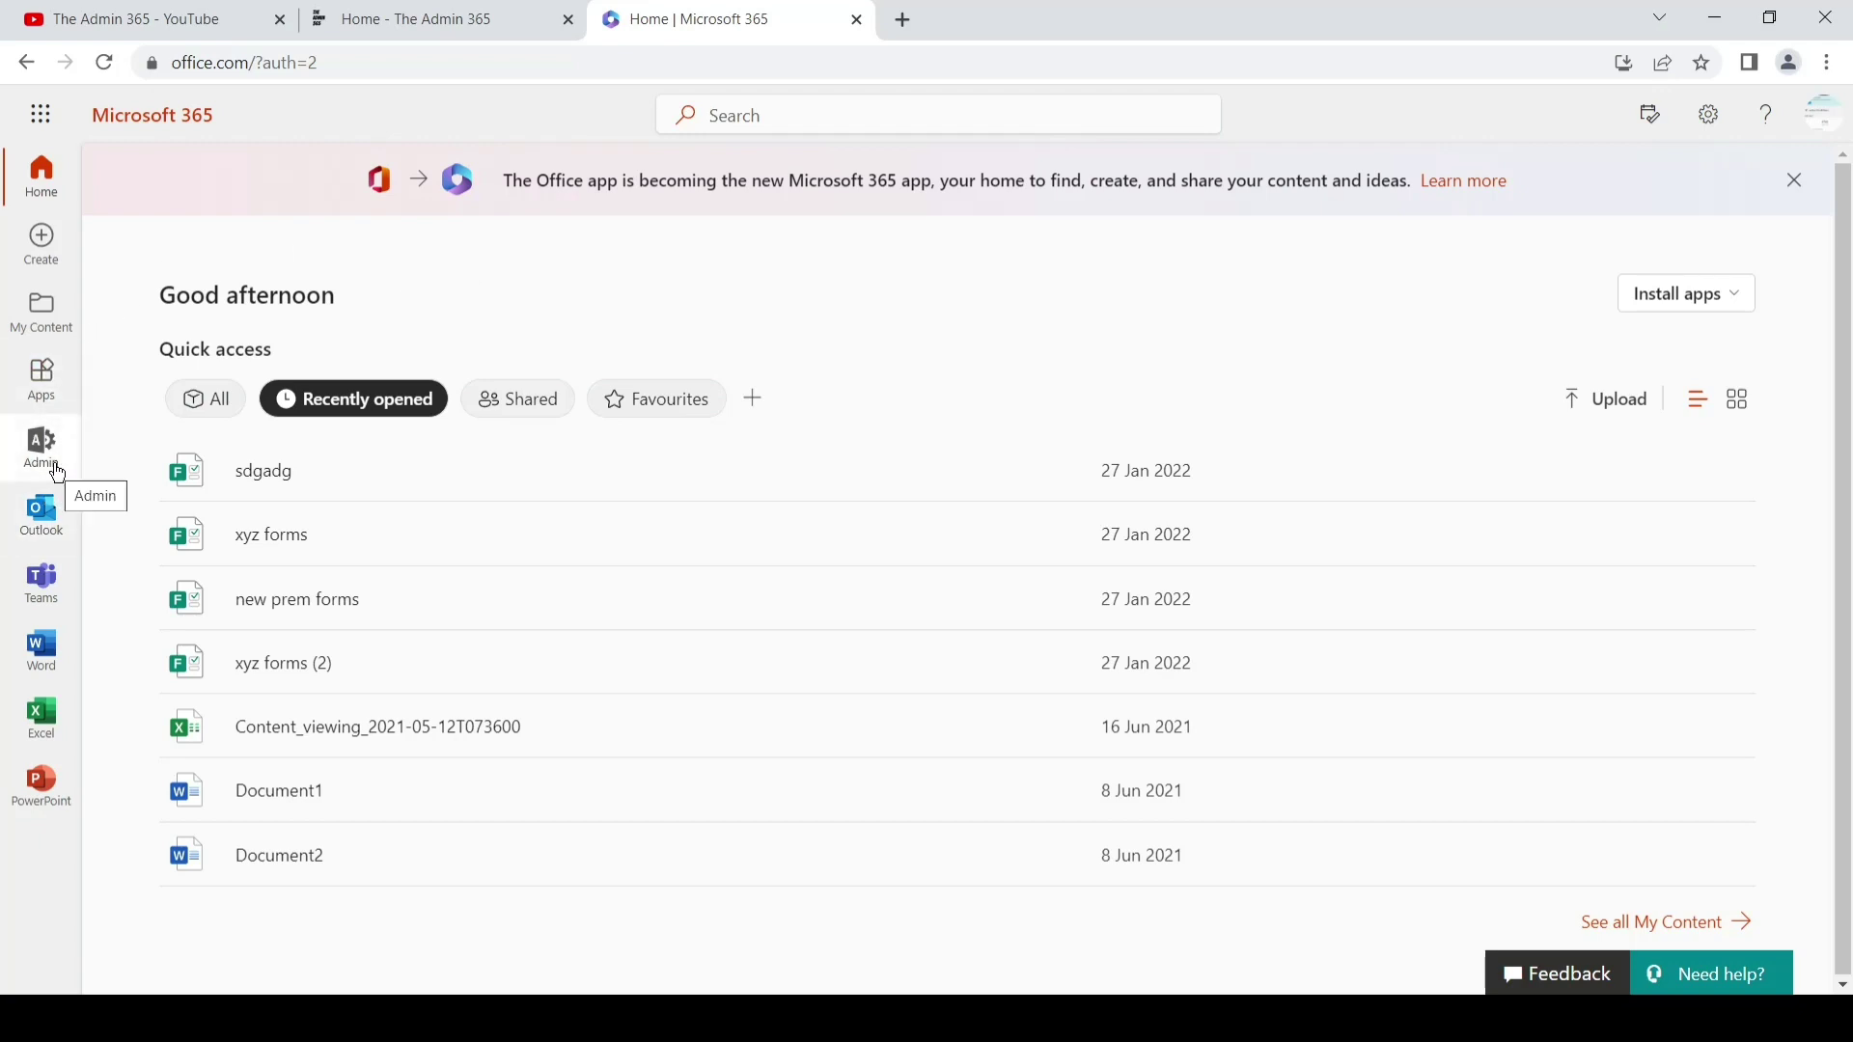
From the app launcher's Admin center, expand the full navigation to reveal the Admin centers list.
left_click(54, 125)
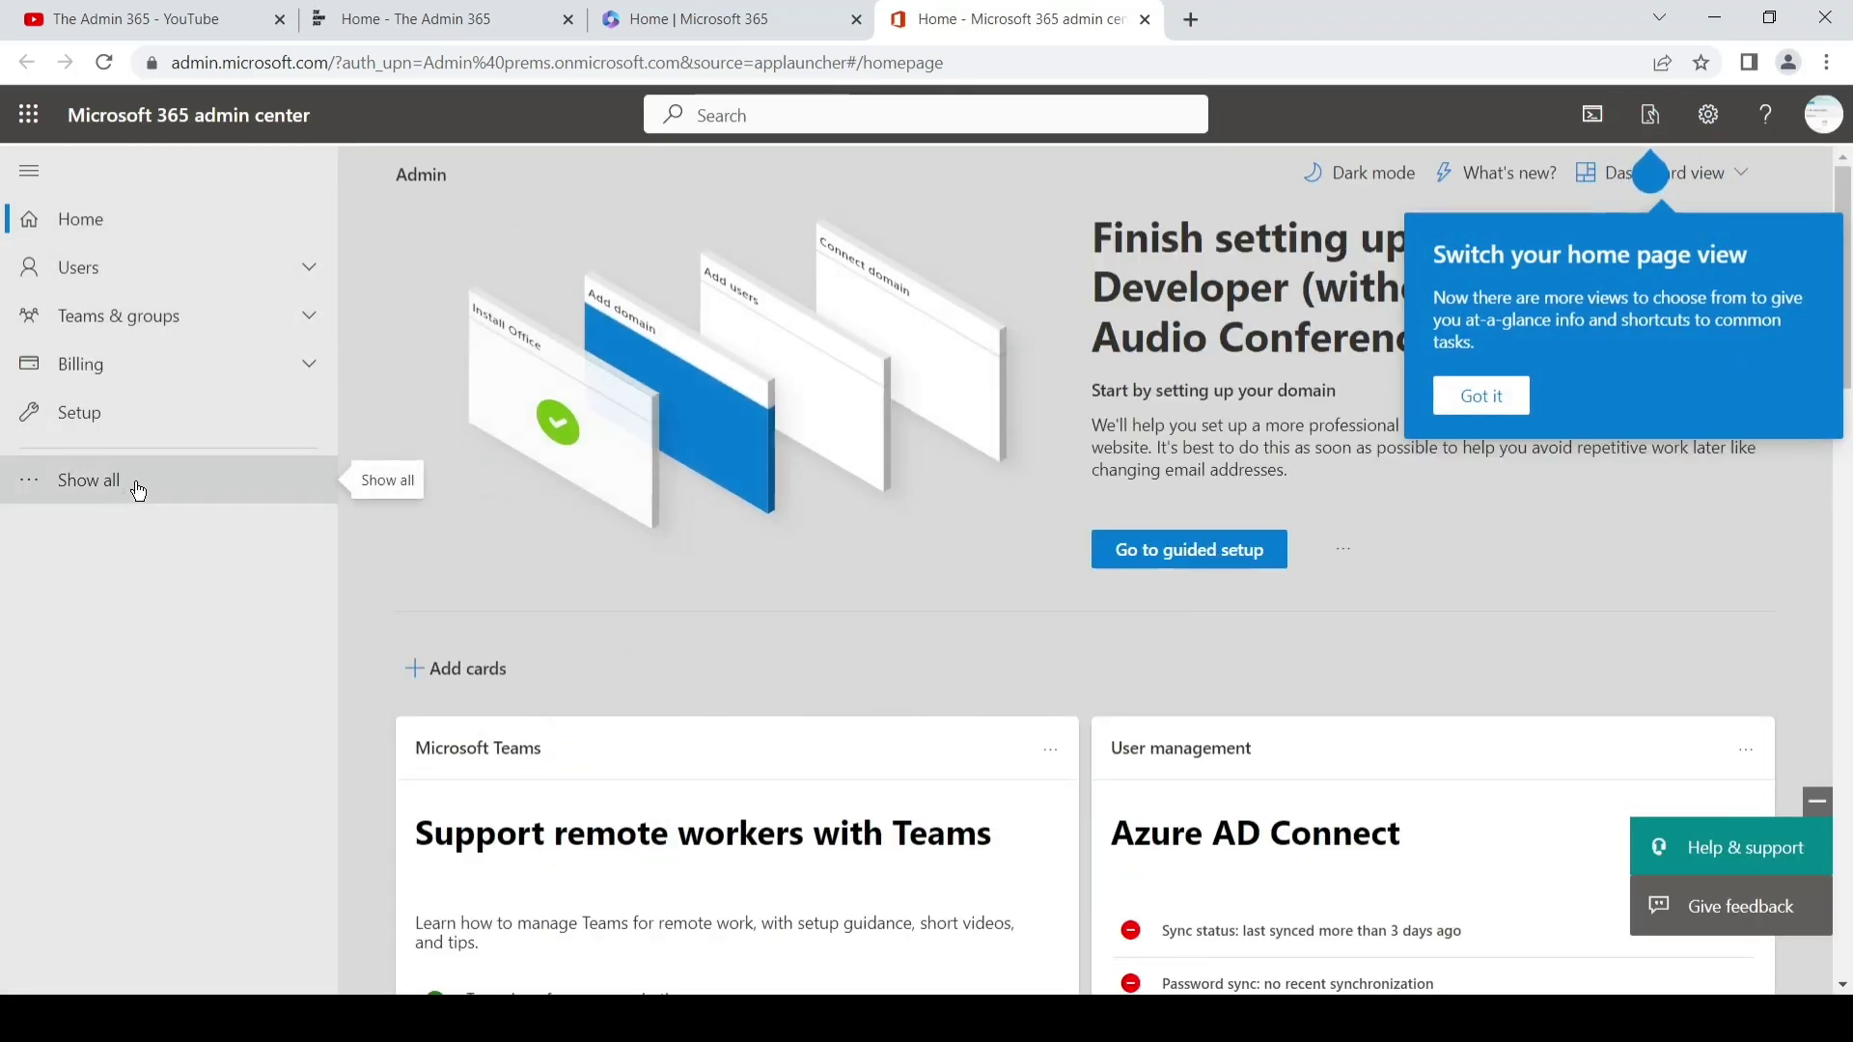
left_click(136, 487)
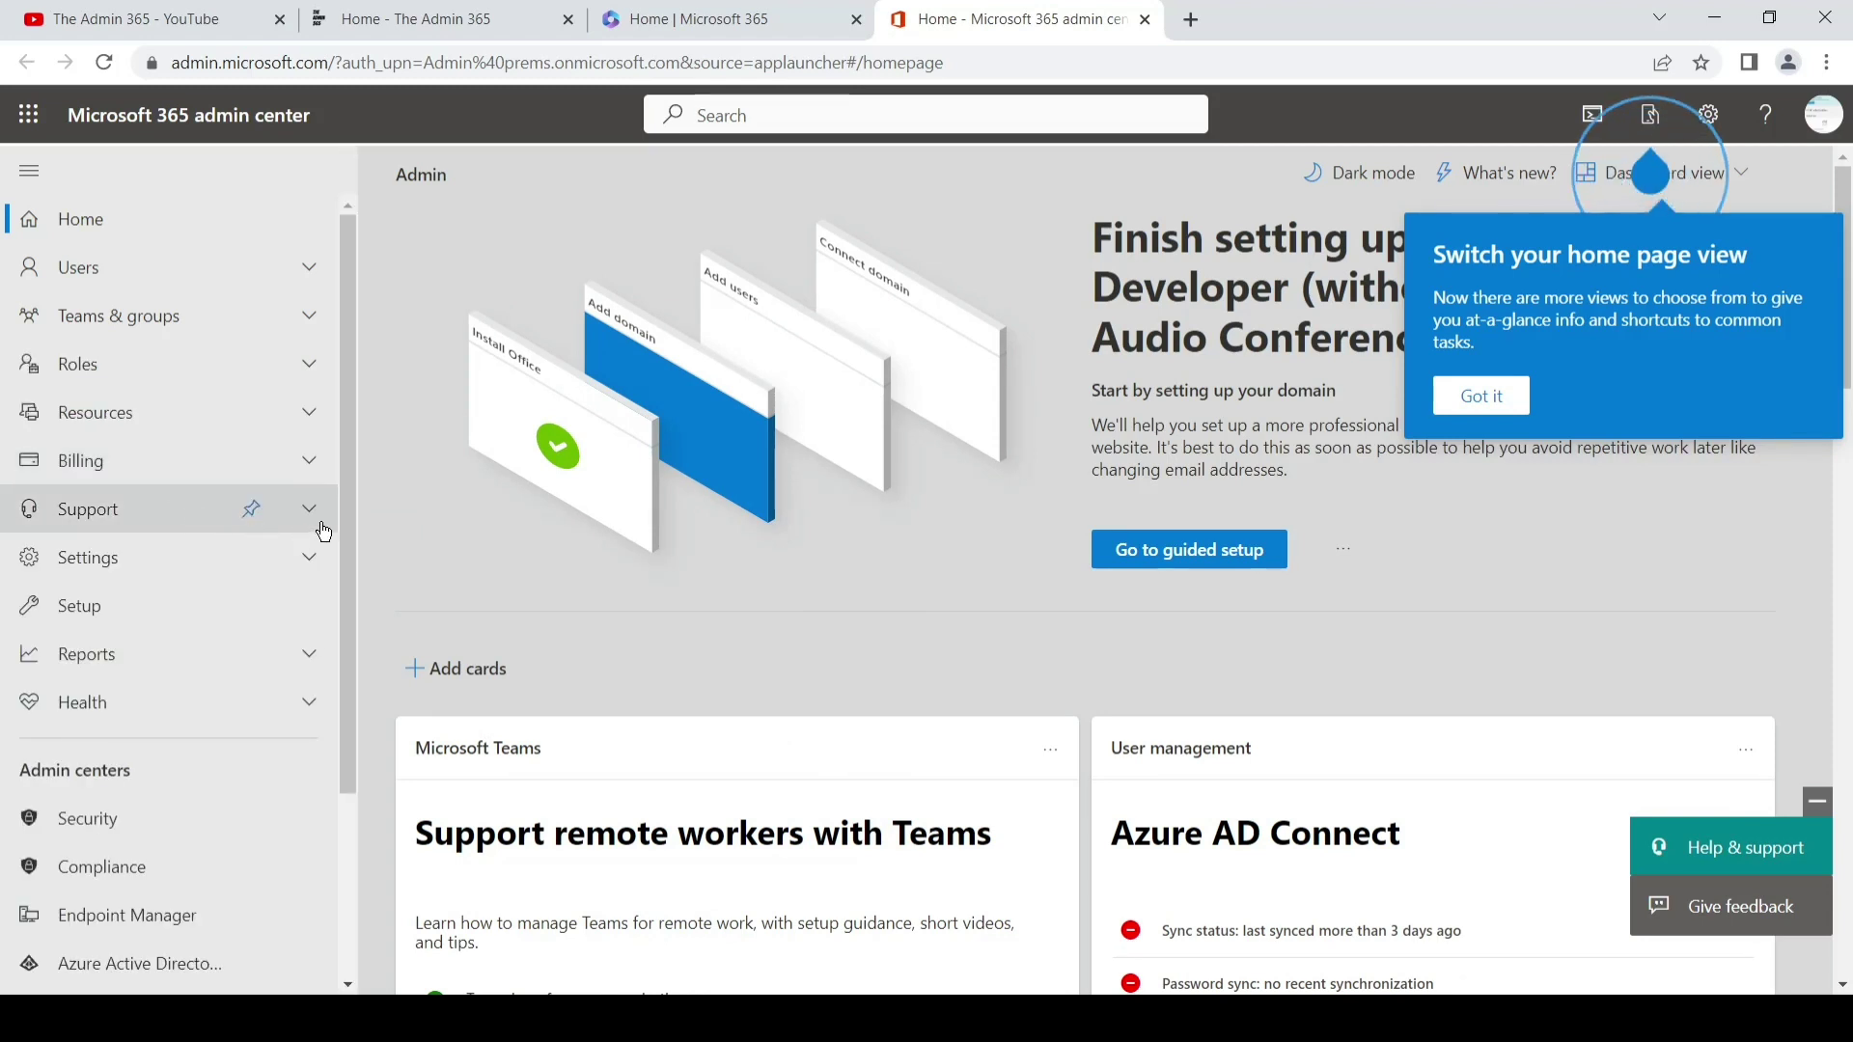
left_click_drag(344, 524, 338, 741)
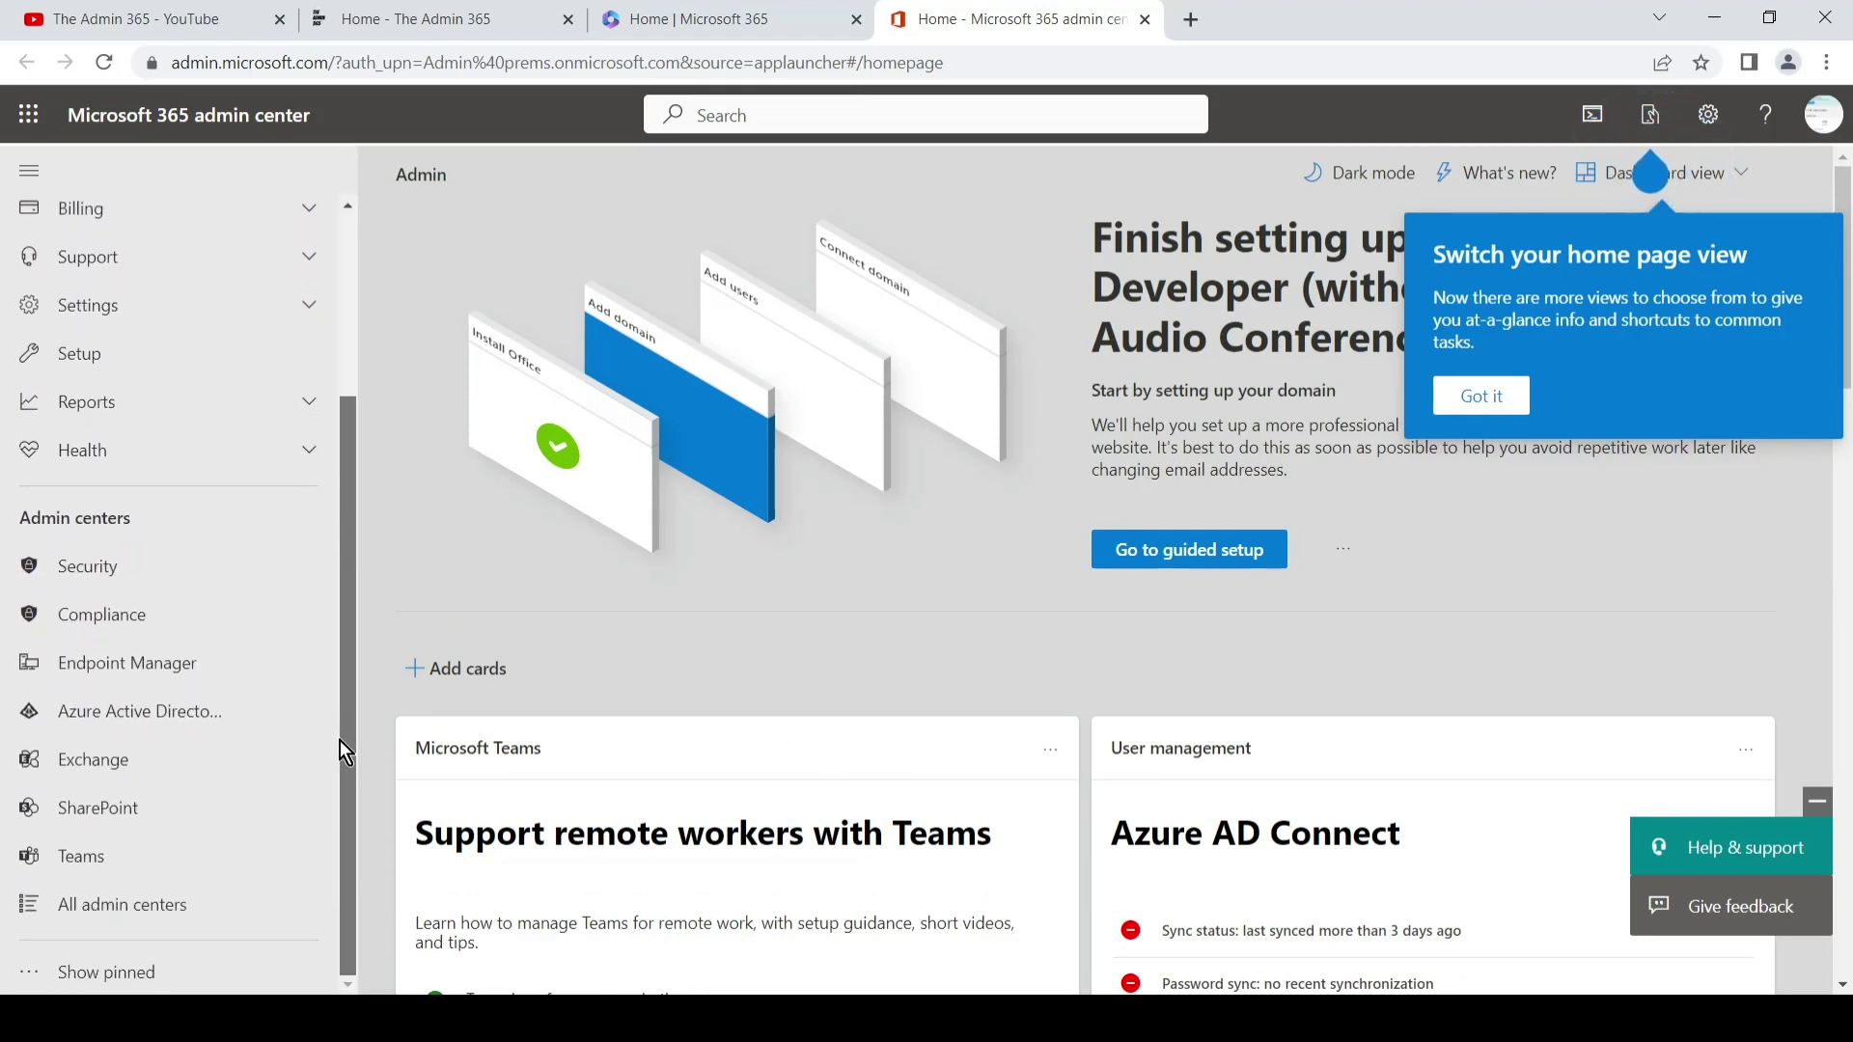
Open Exchange admin center and go to Mail flow > Message trace, listing its 5 default queries.
left_click(164, 772)
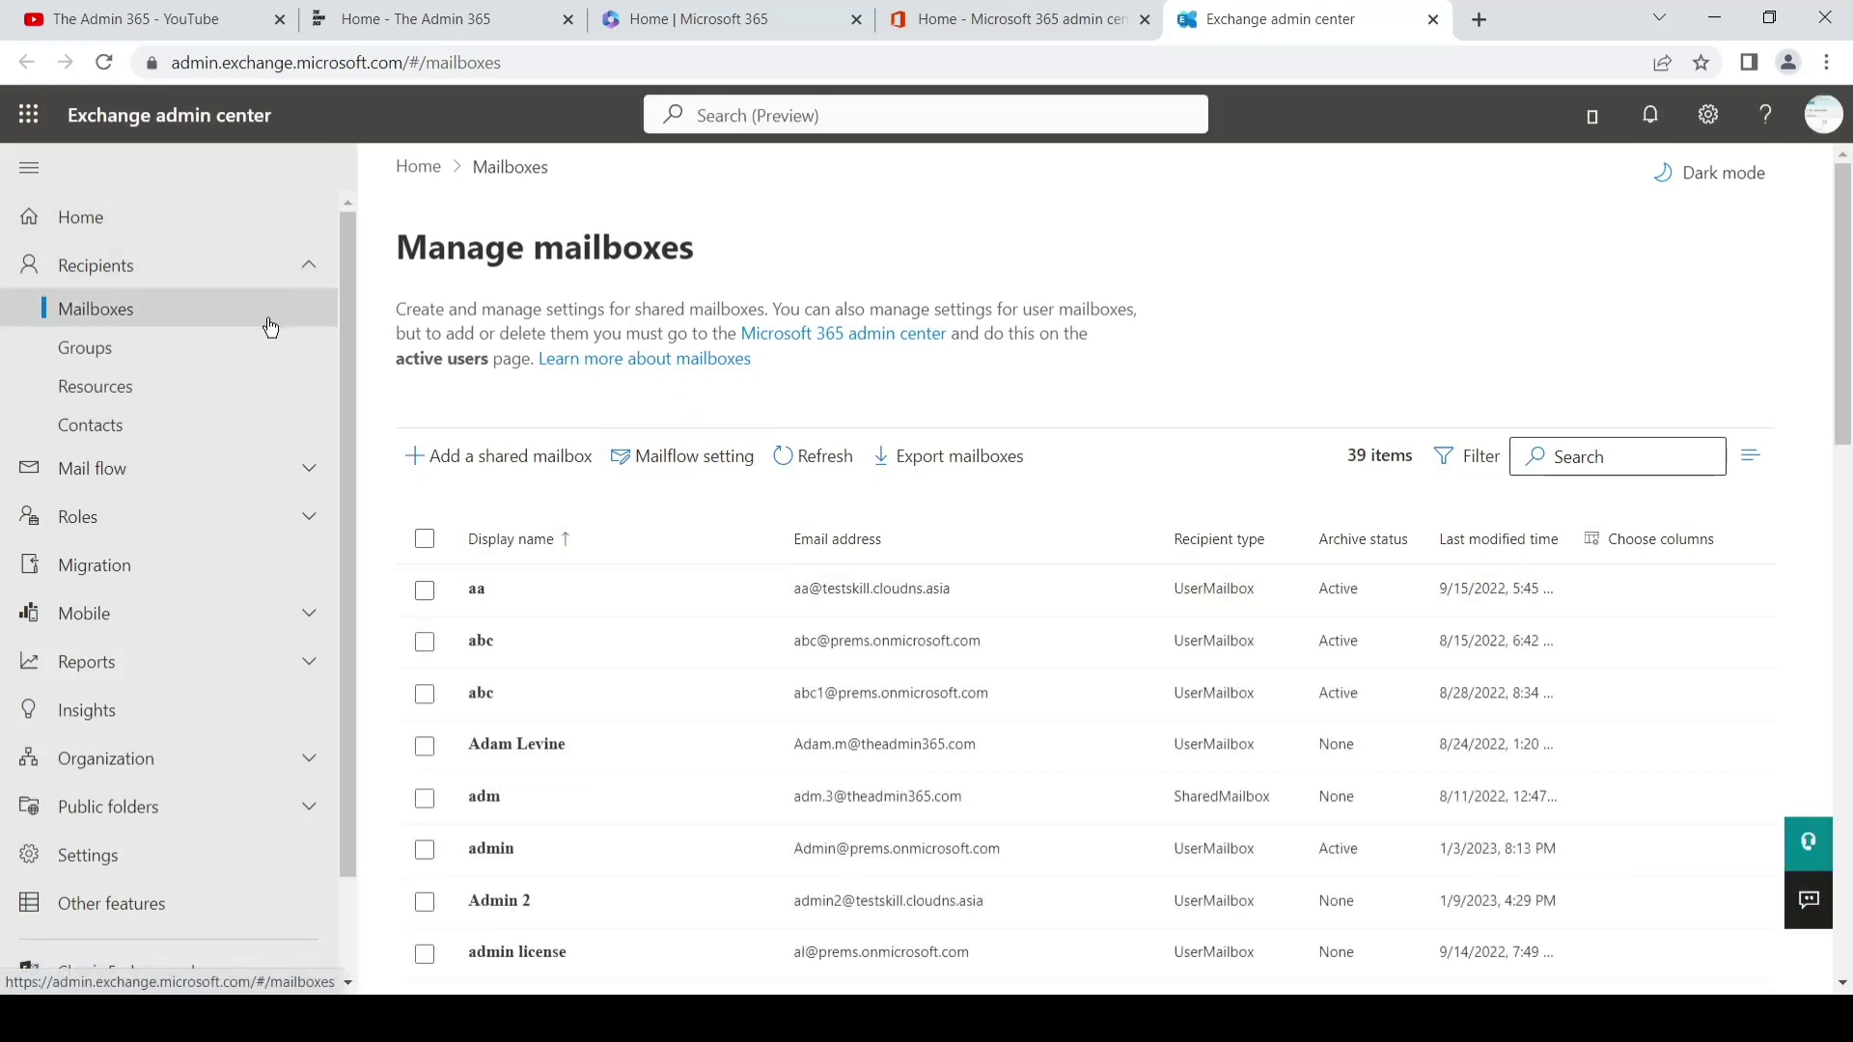
left_click(165, 230)
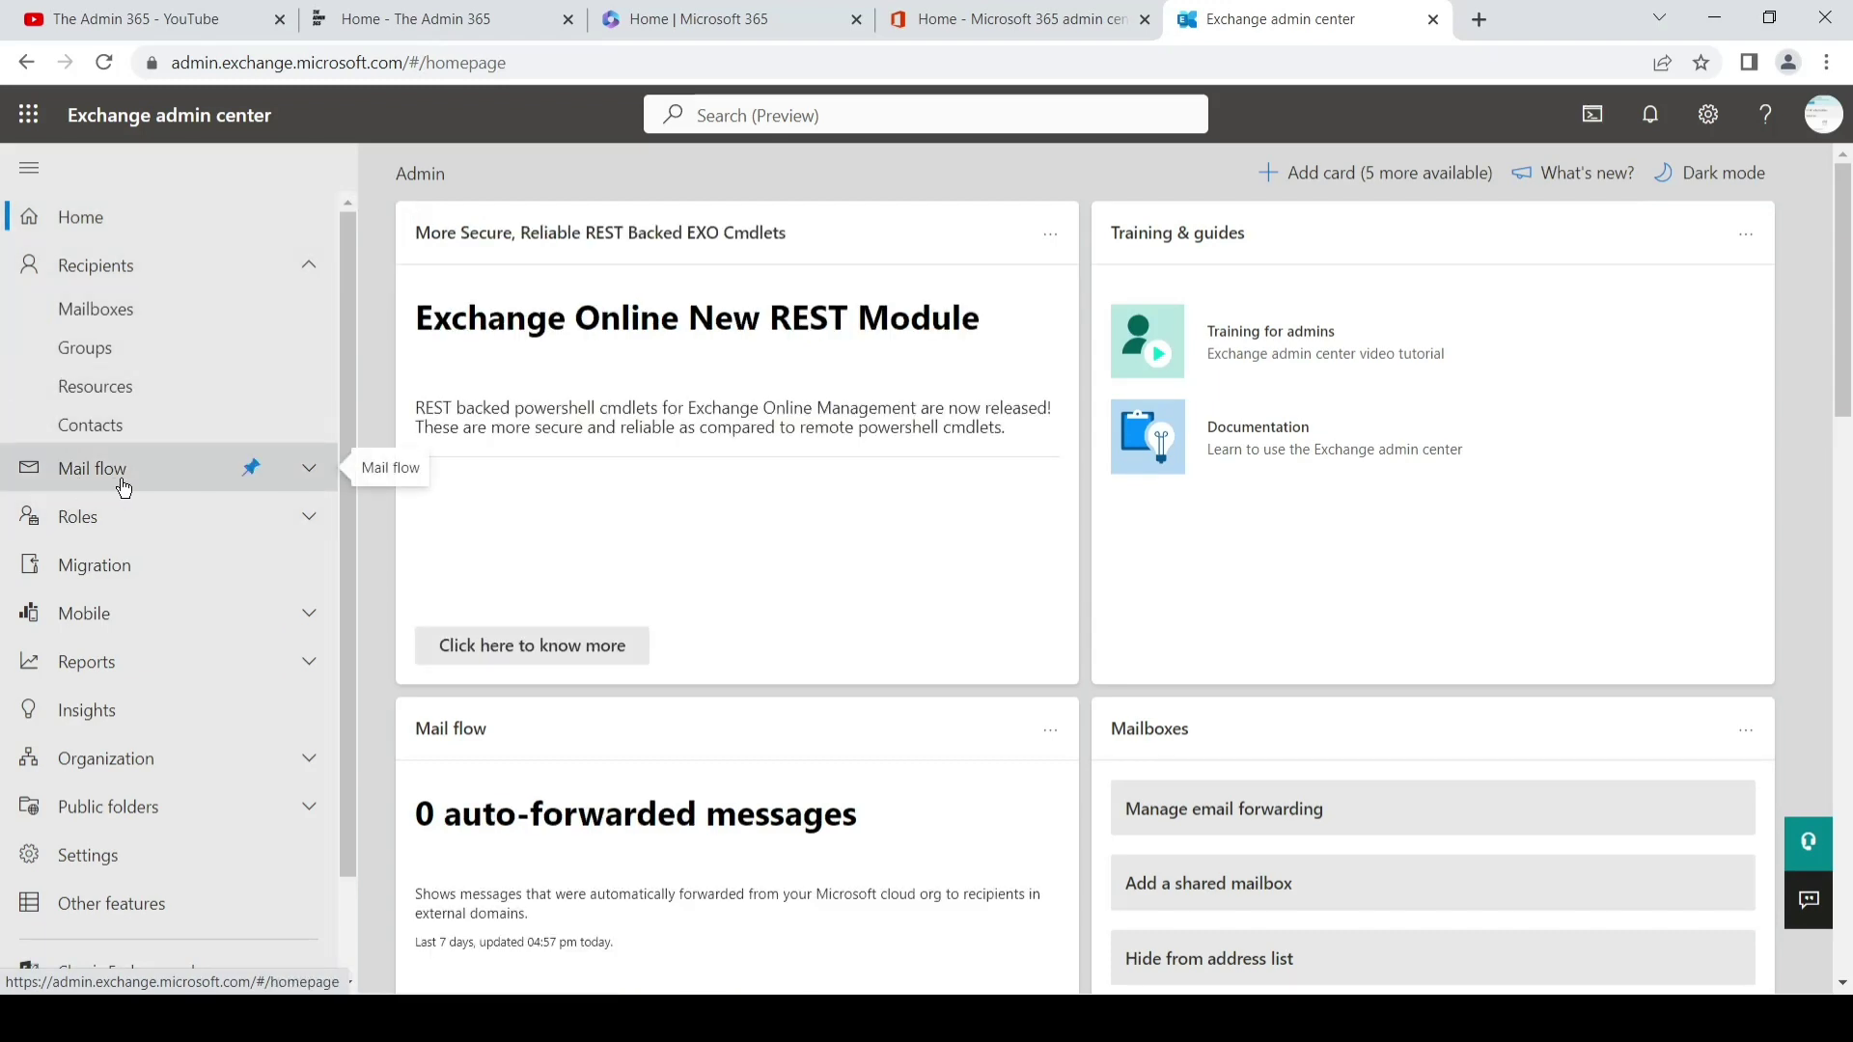
left_click(311, 471)
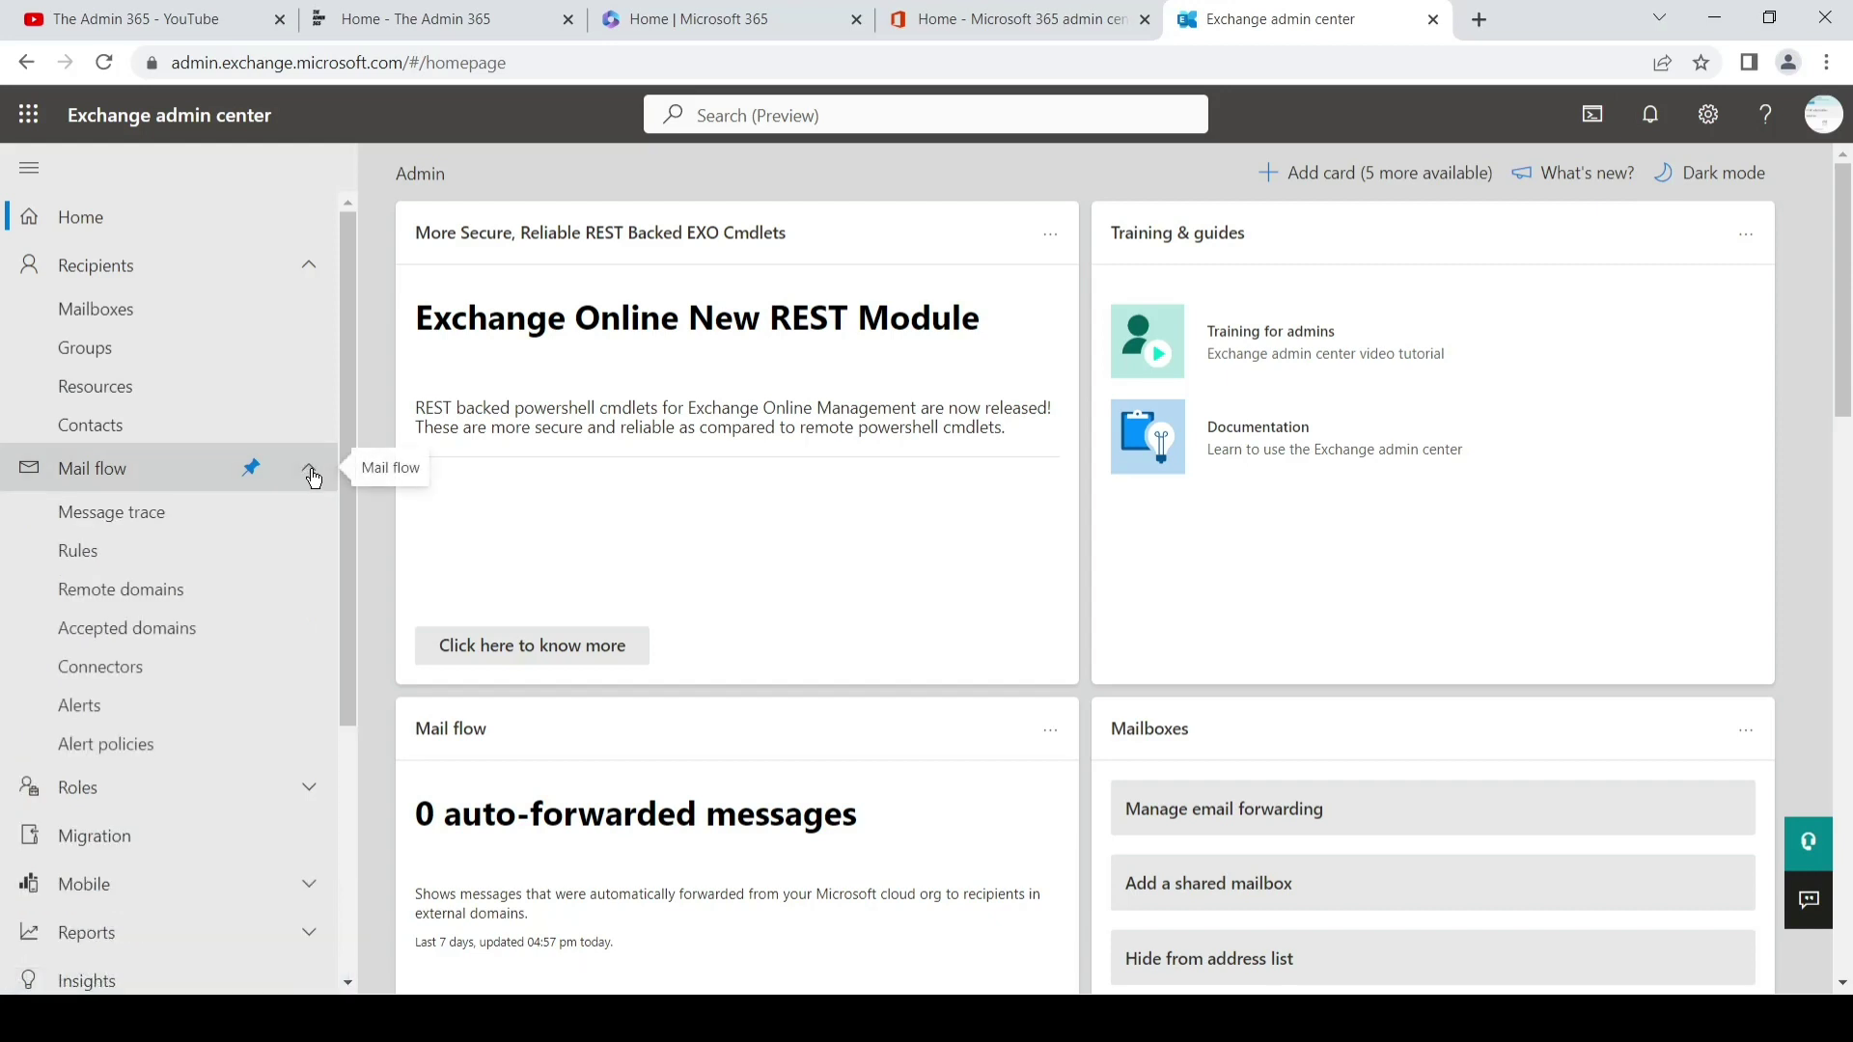
left_click(184, 524)
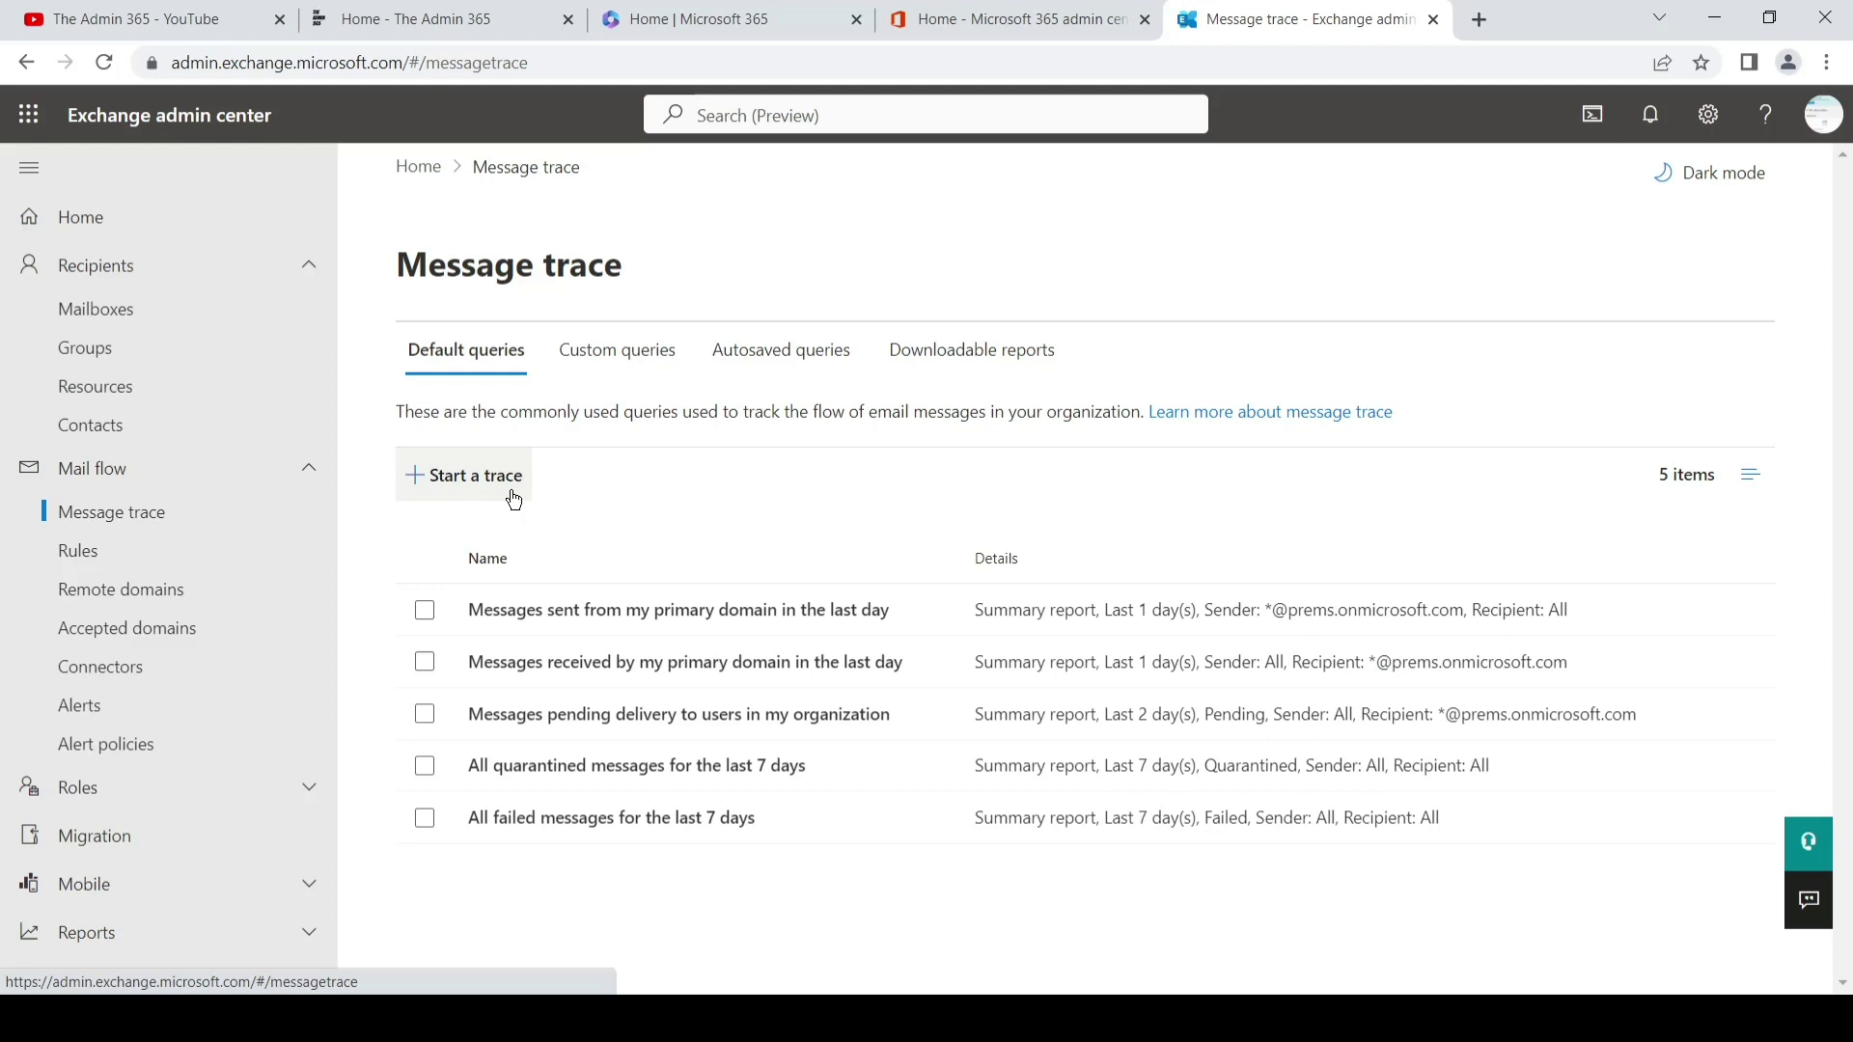
Start a new message trace and keep both Delivery status and Direction at All.
left_click(514, 498)
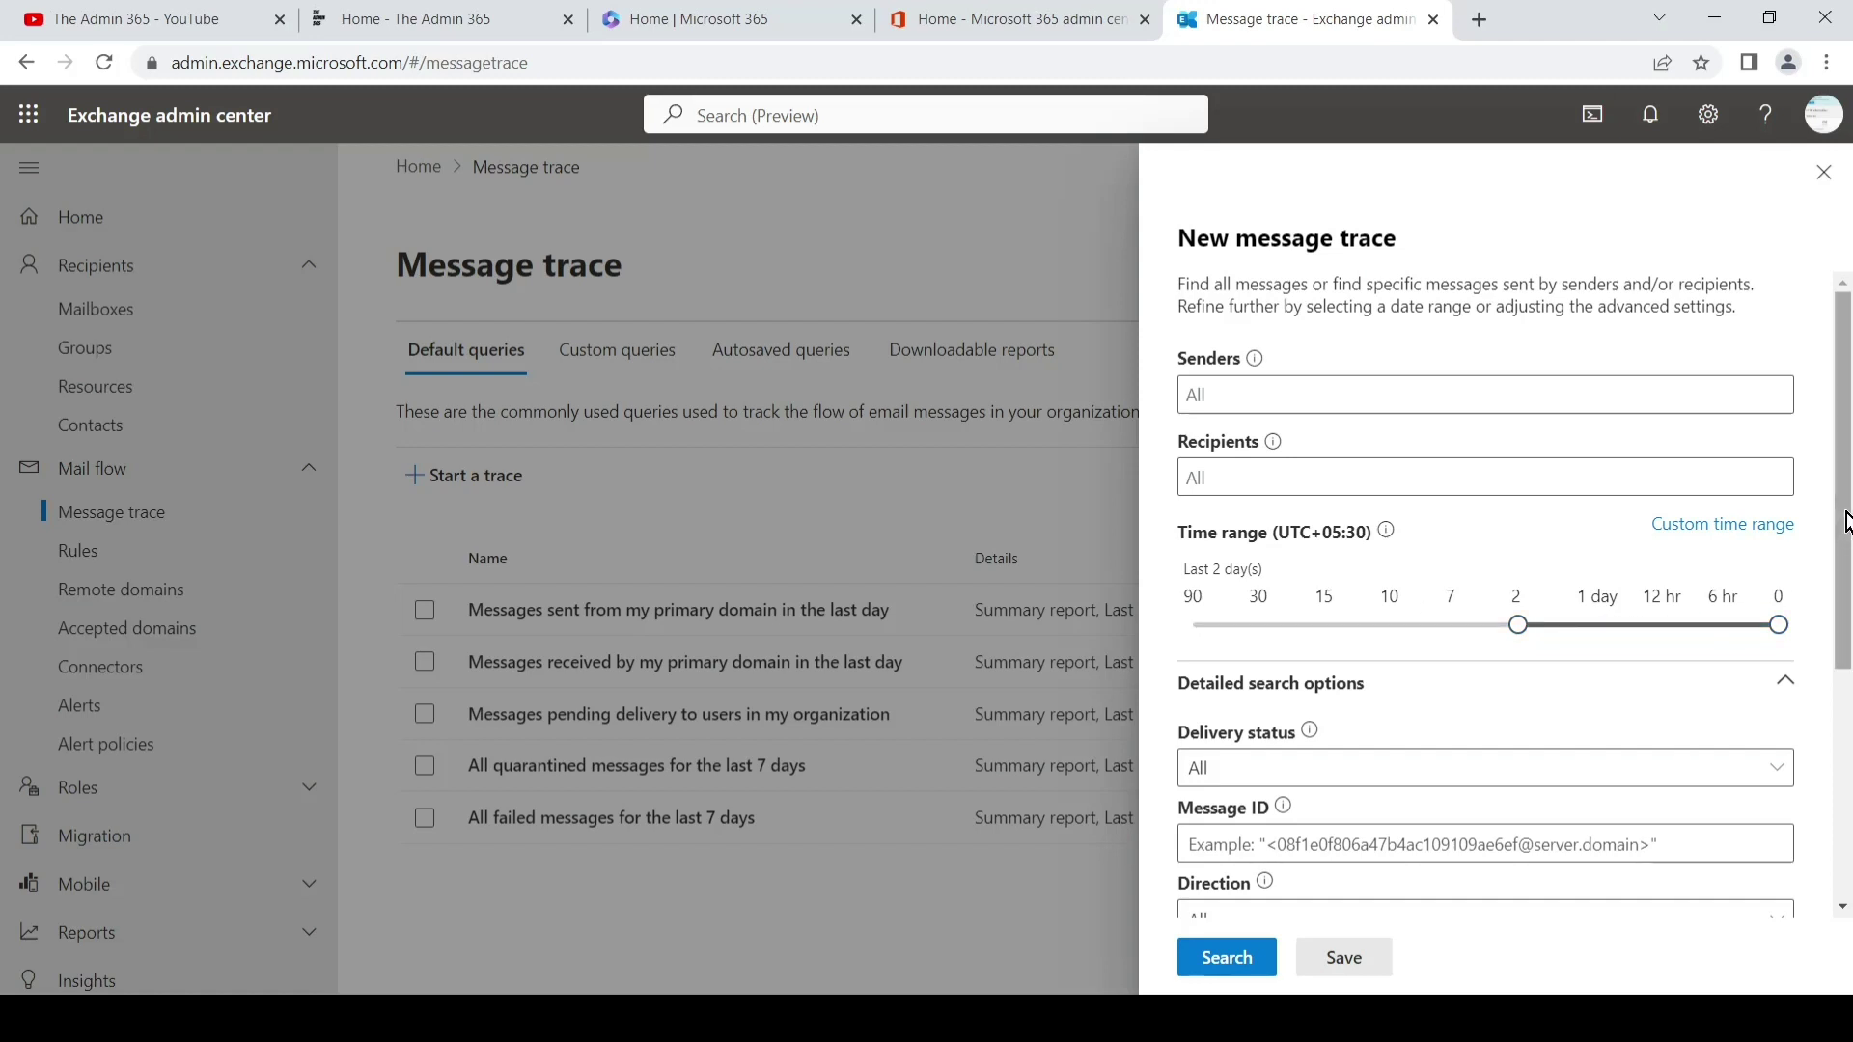
left_click_drag(1845, 521, 1843, 689)
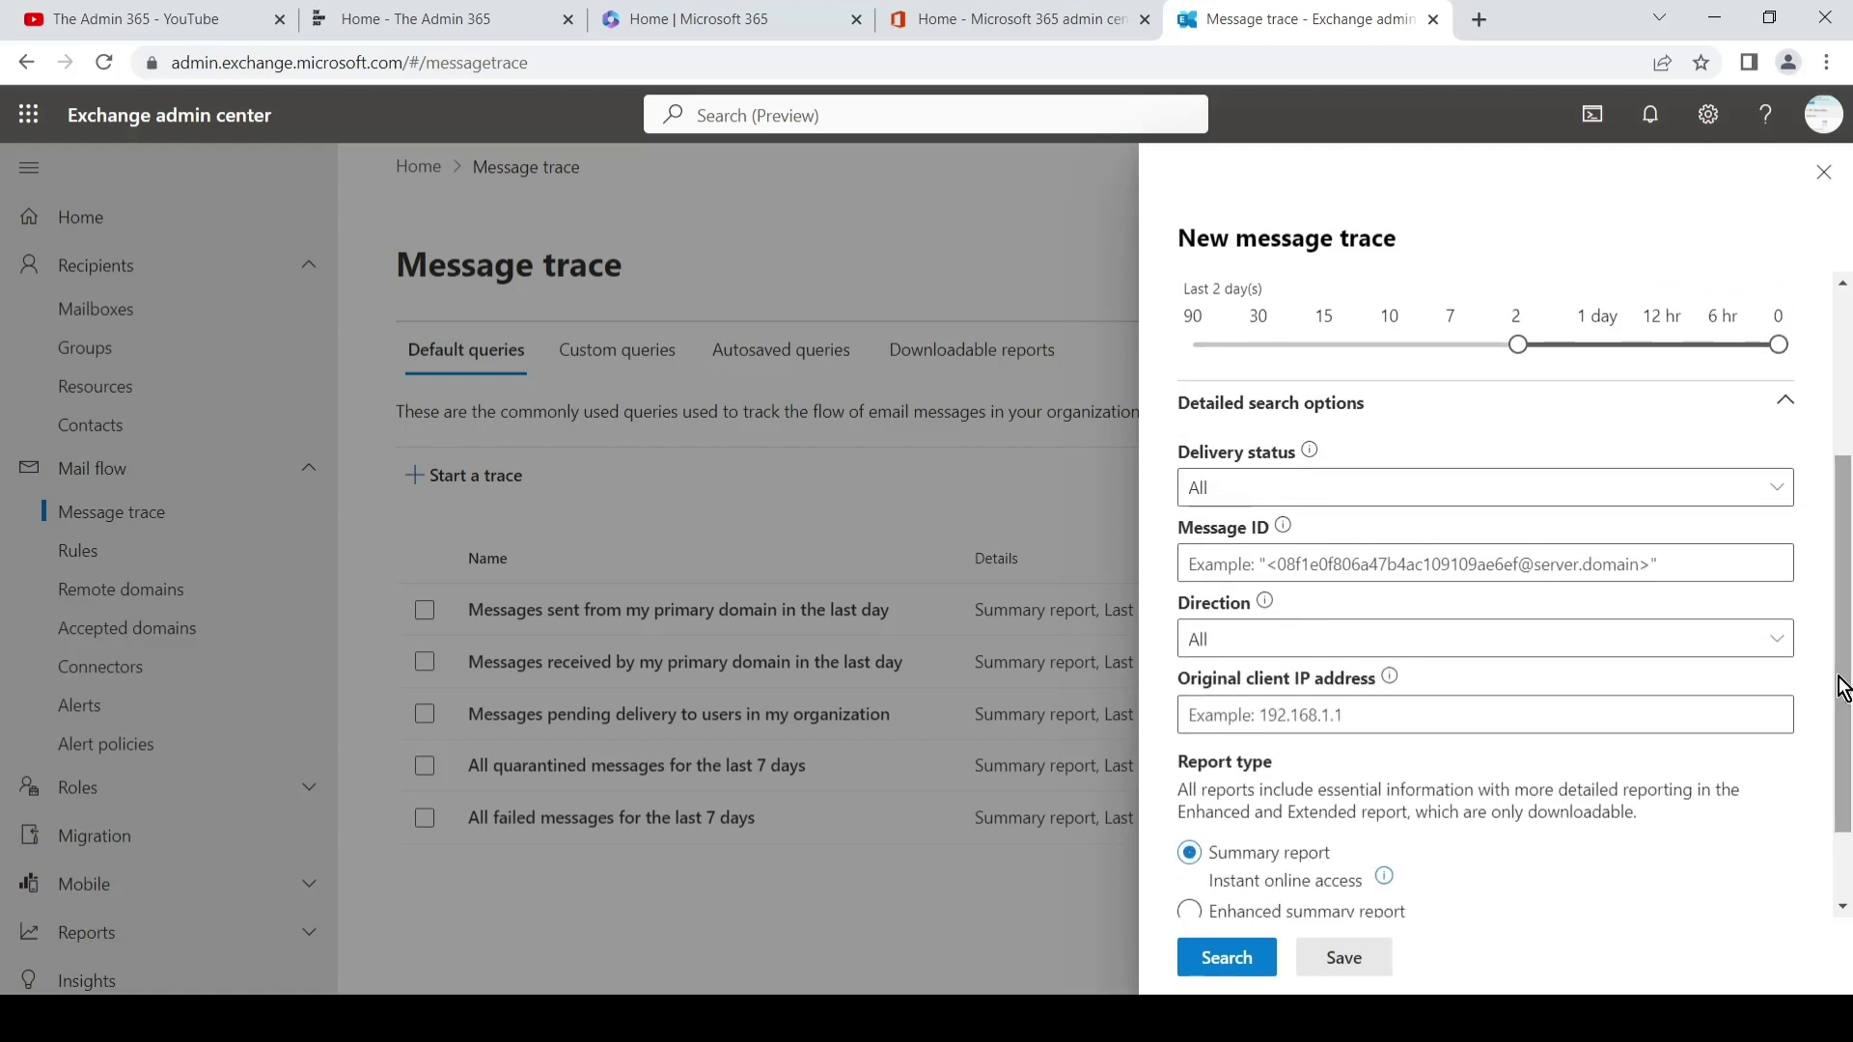
left_click(1699, 498)
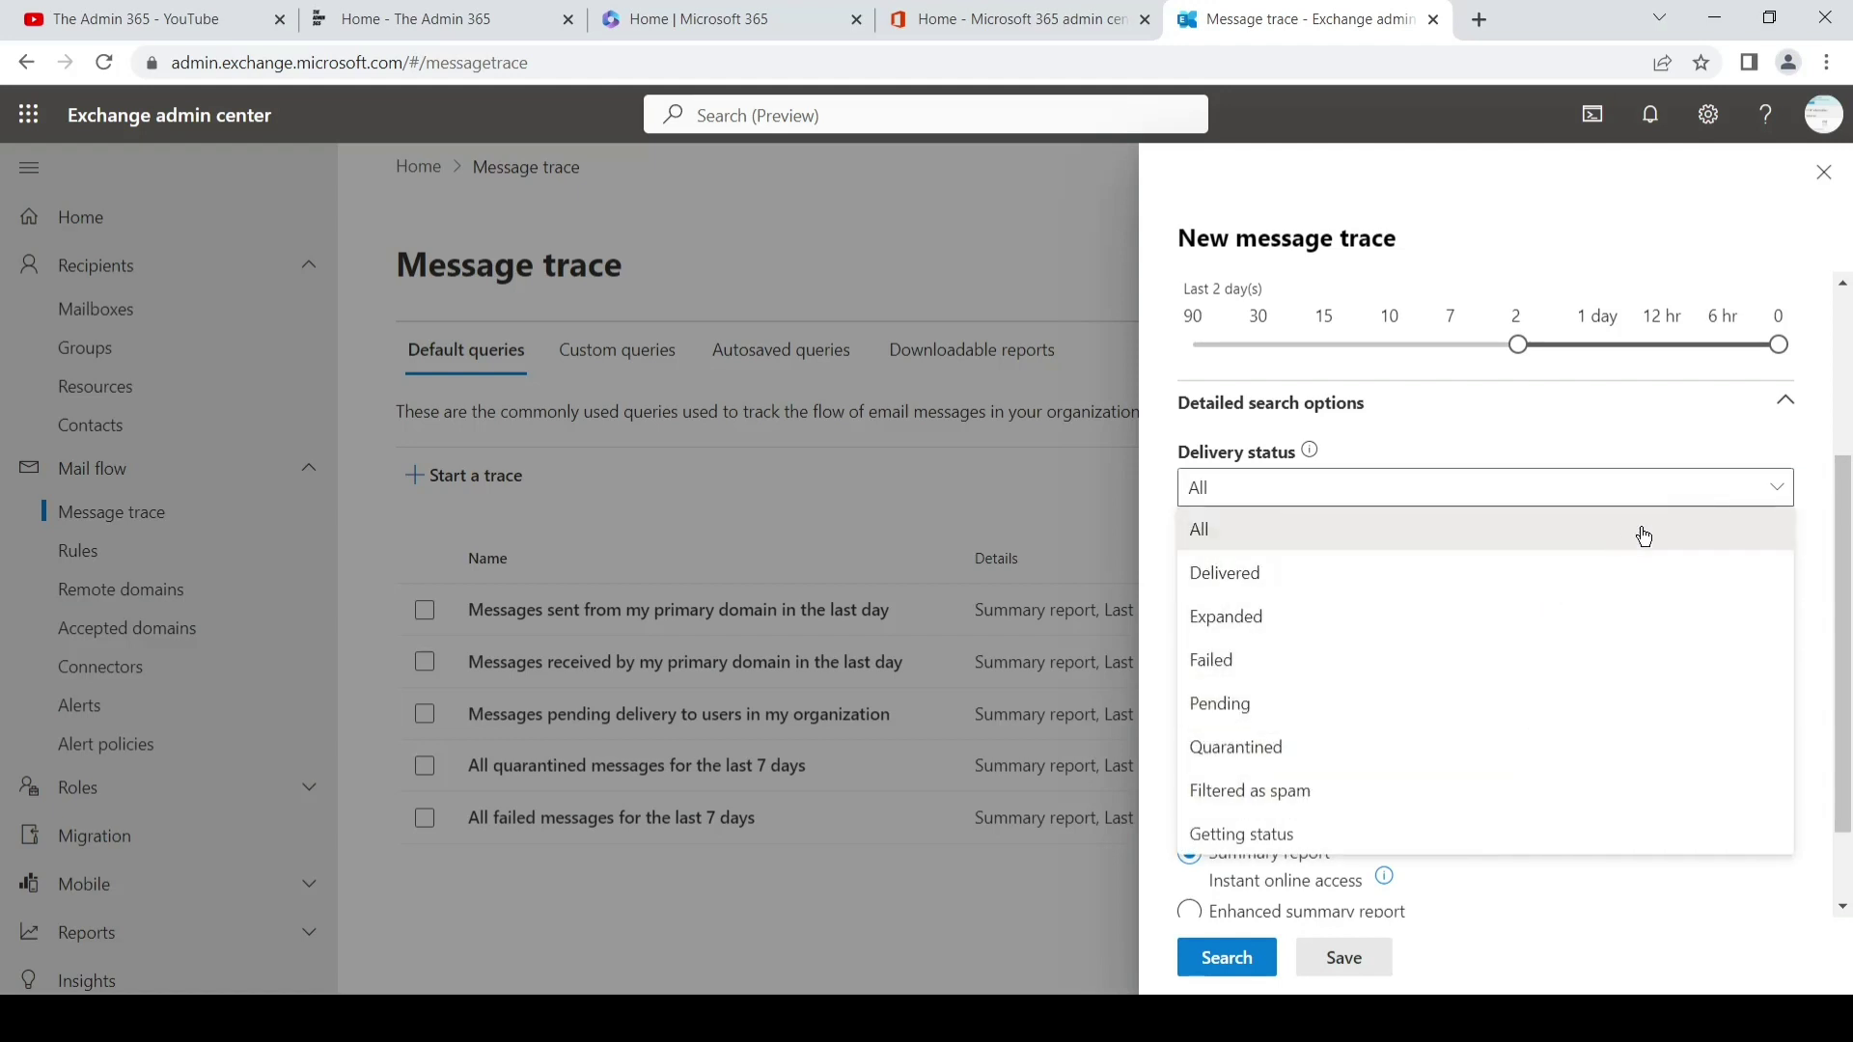
left_click(1675, 424)
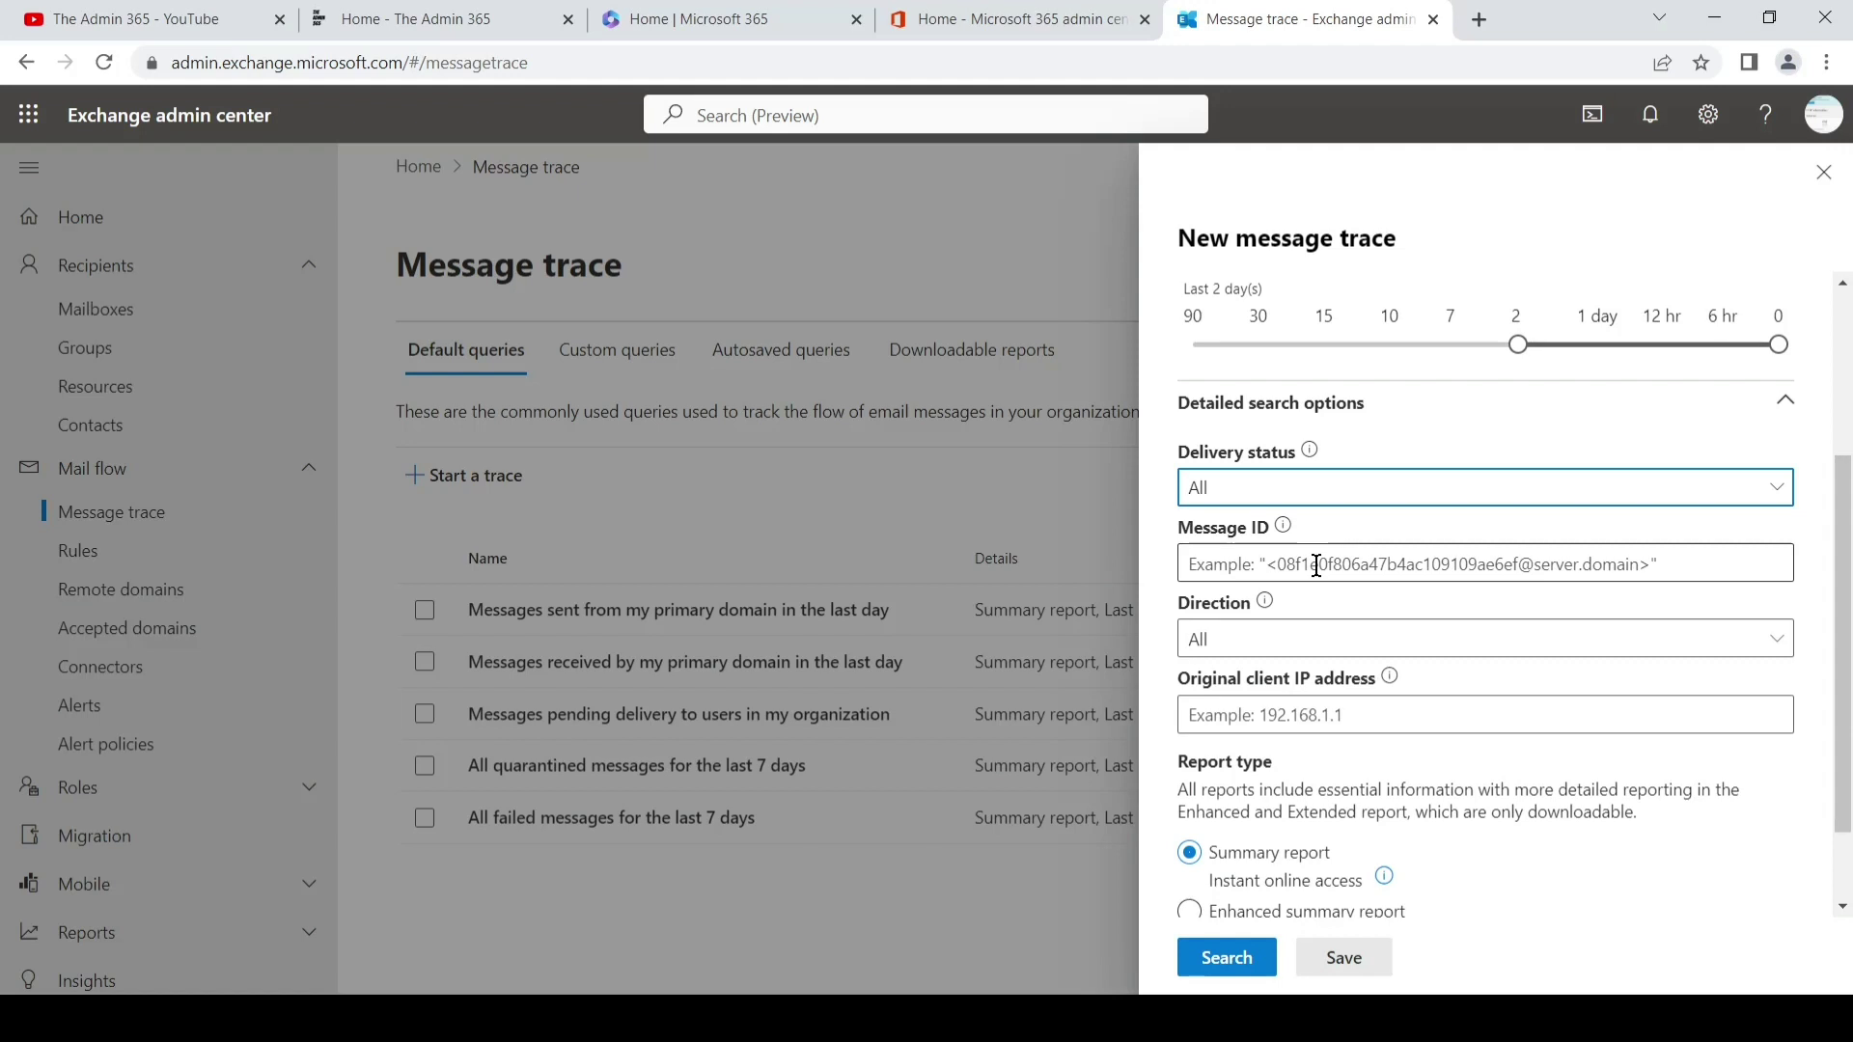
left_click(1783, 643)
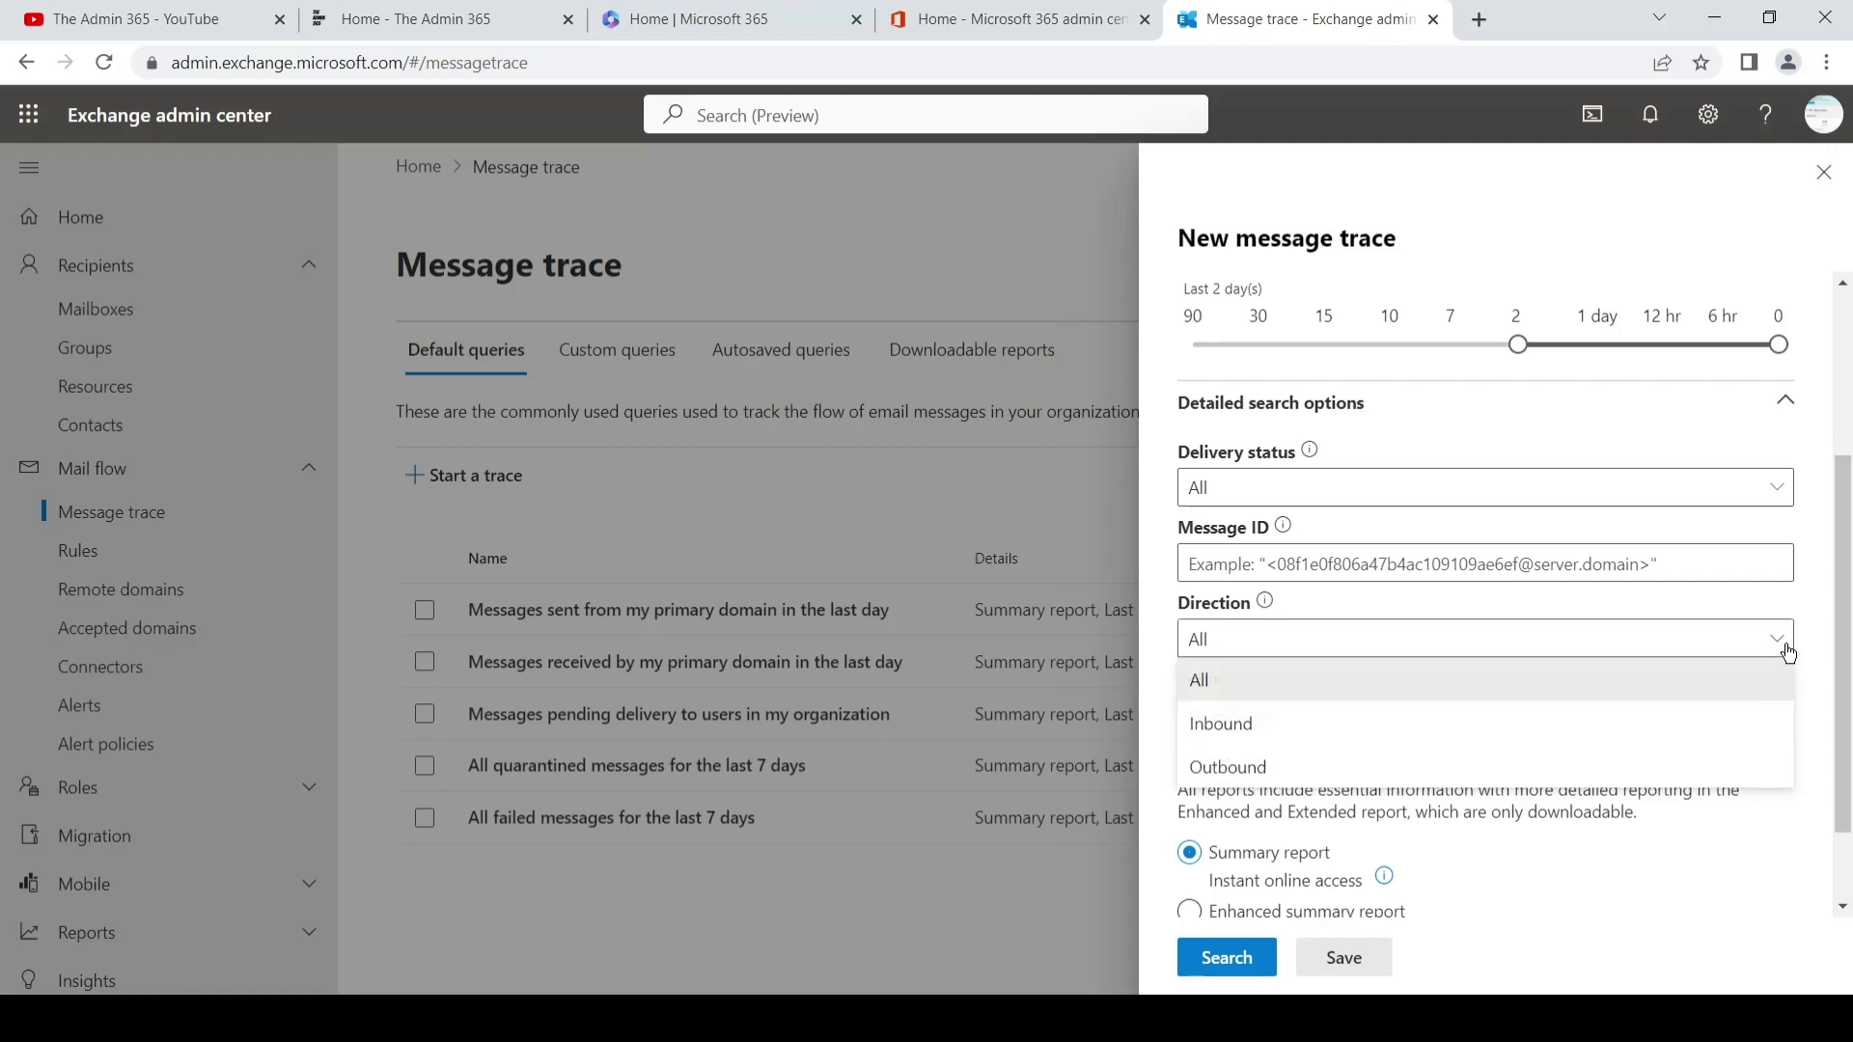
left_click(1786, 645)
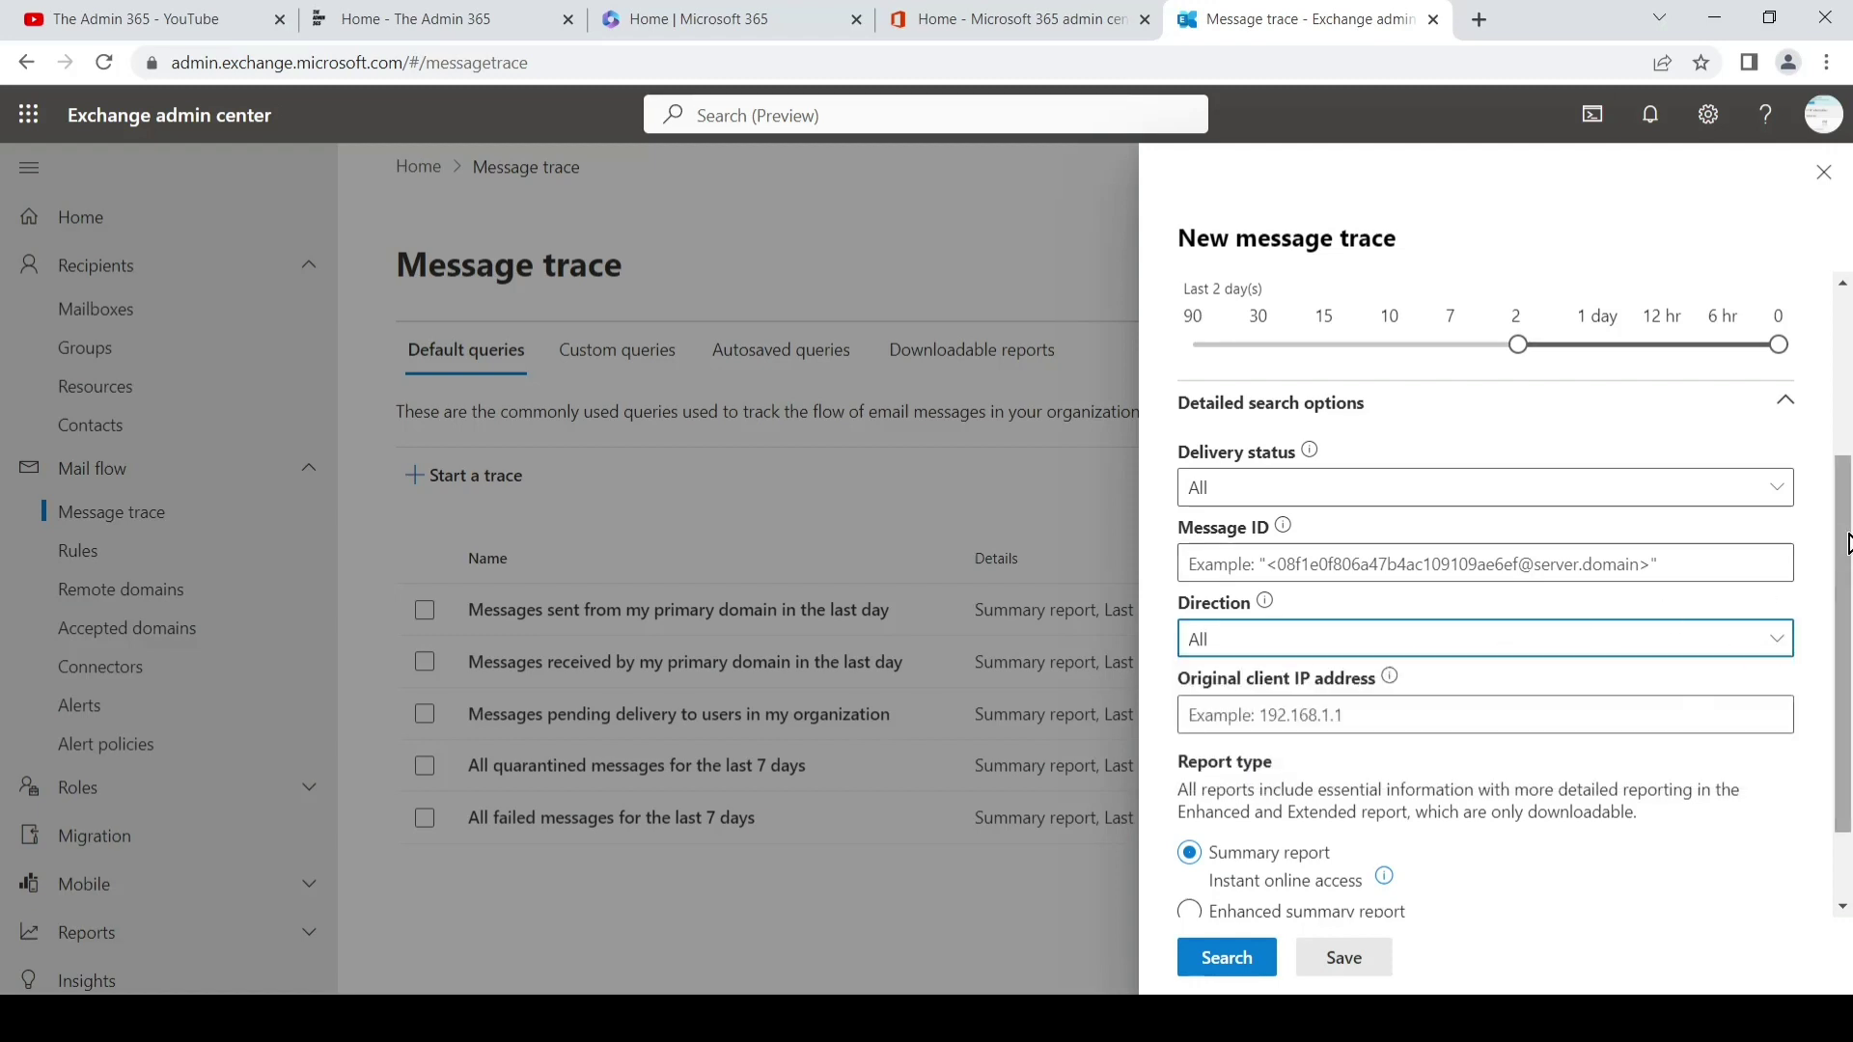
left_click_drag(1847, 545, 1849, 583)
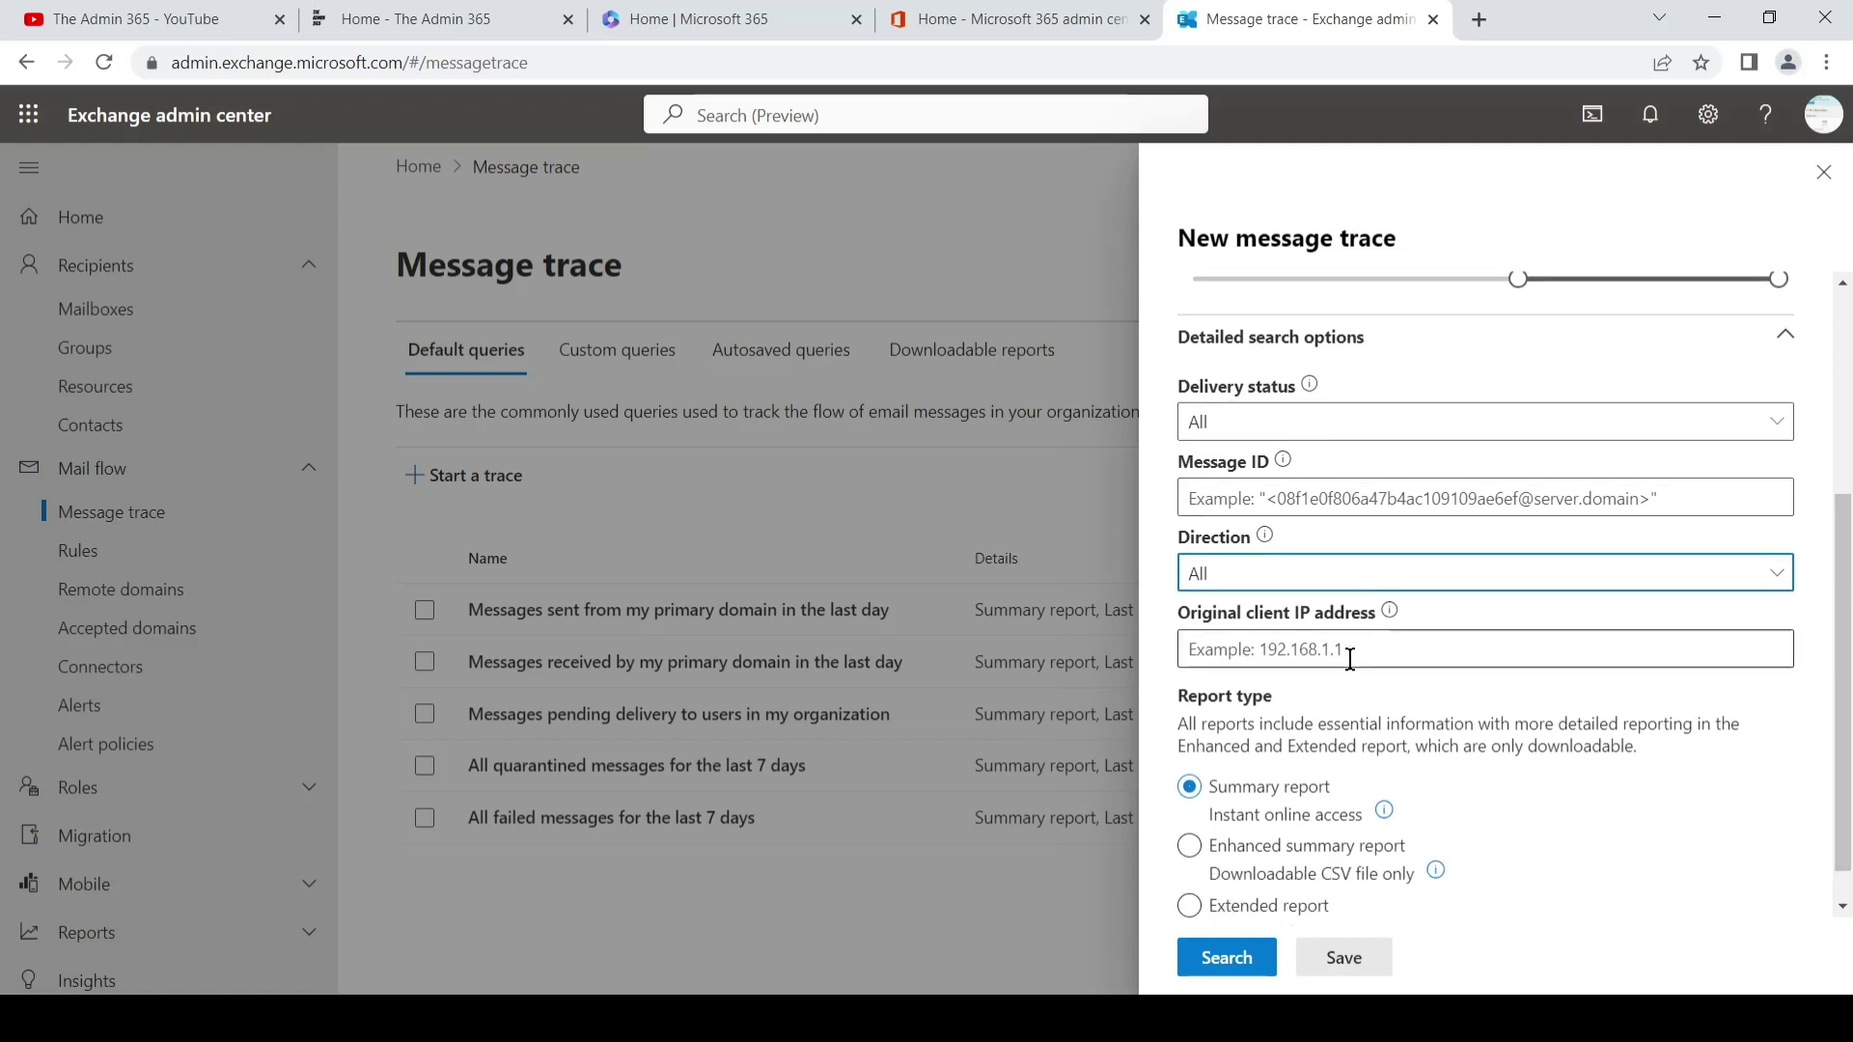
Keep all senders and recipients over the last 2 days, leaving Summary report selected.
left_click_drag(1848, 654, 1850, 678)
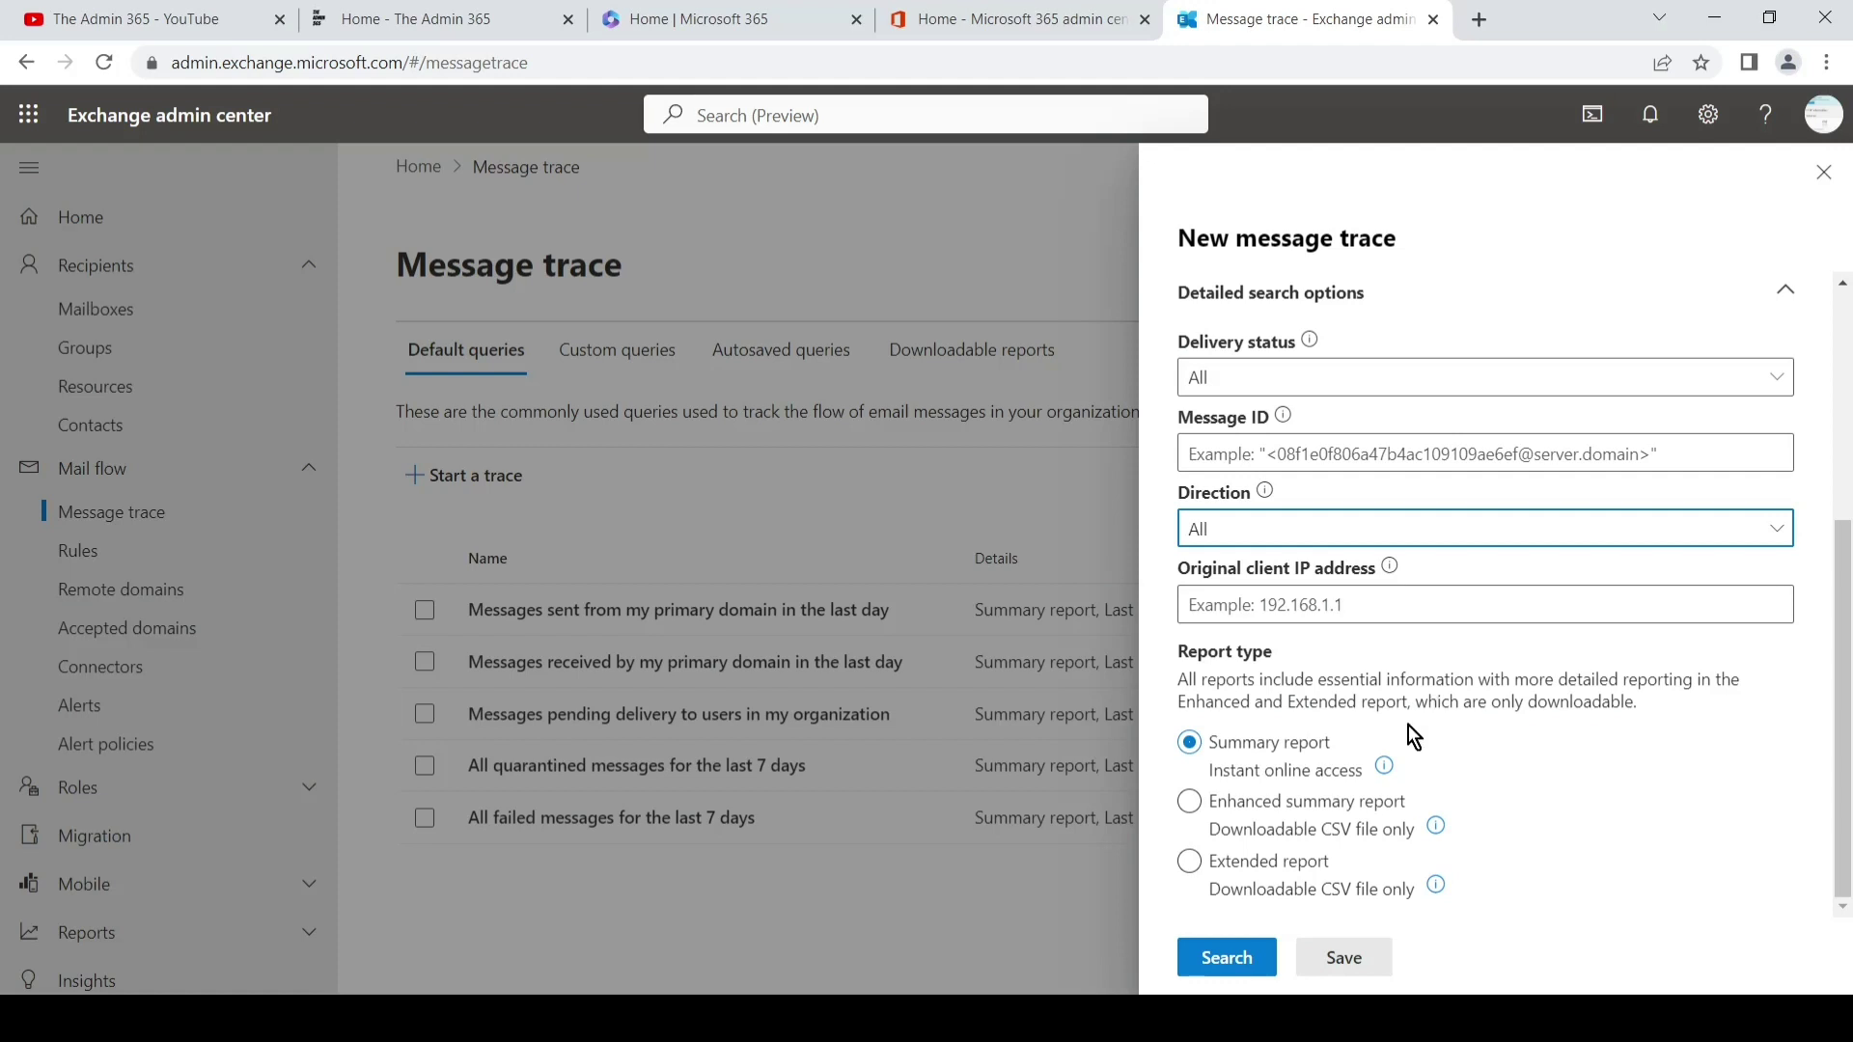
left_click(1259, 809)
mouse_move(1434, 888)
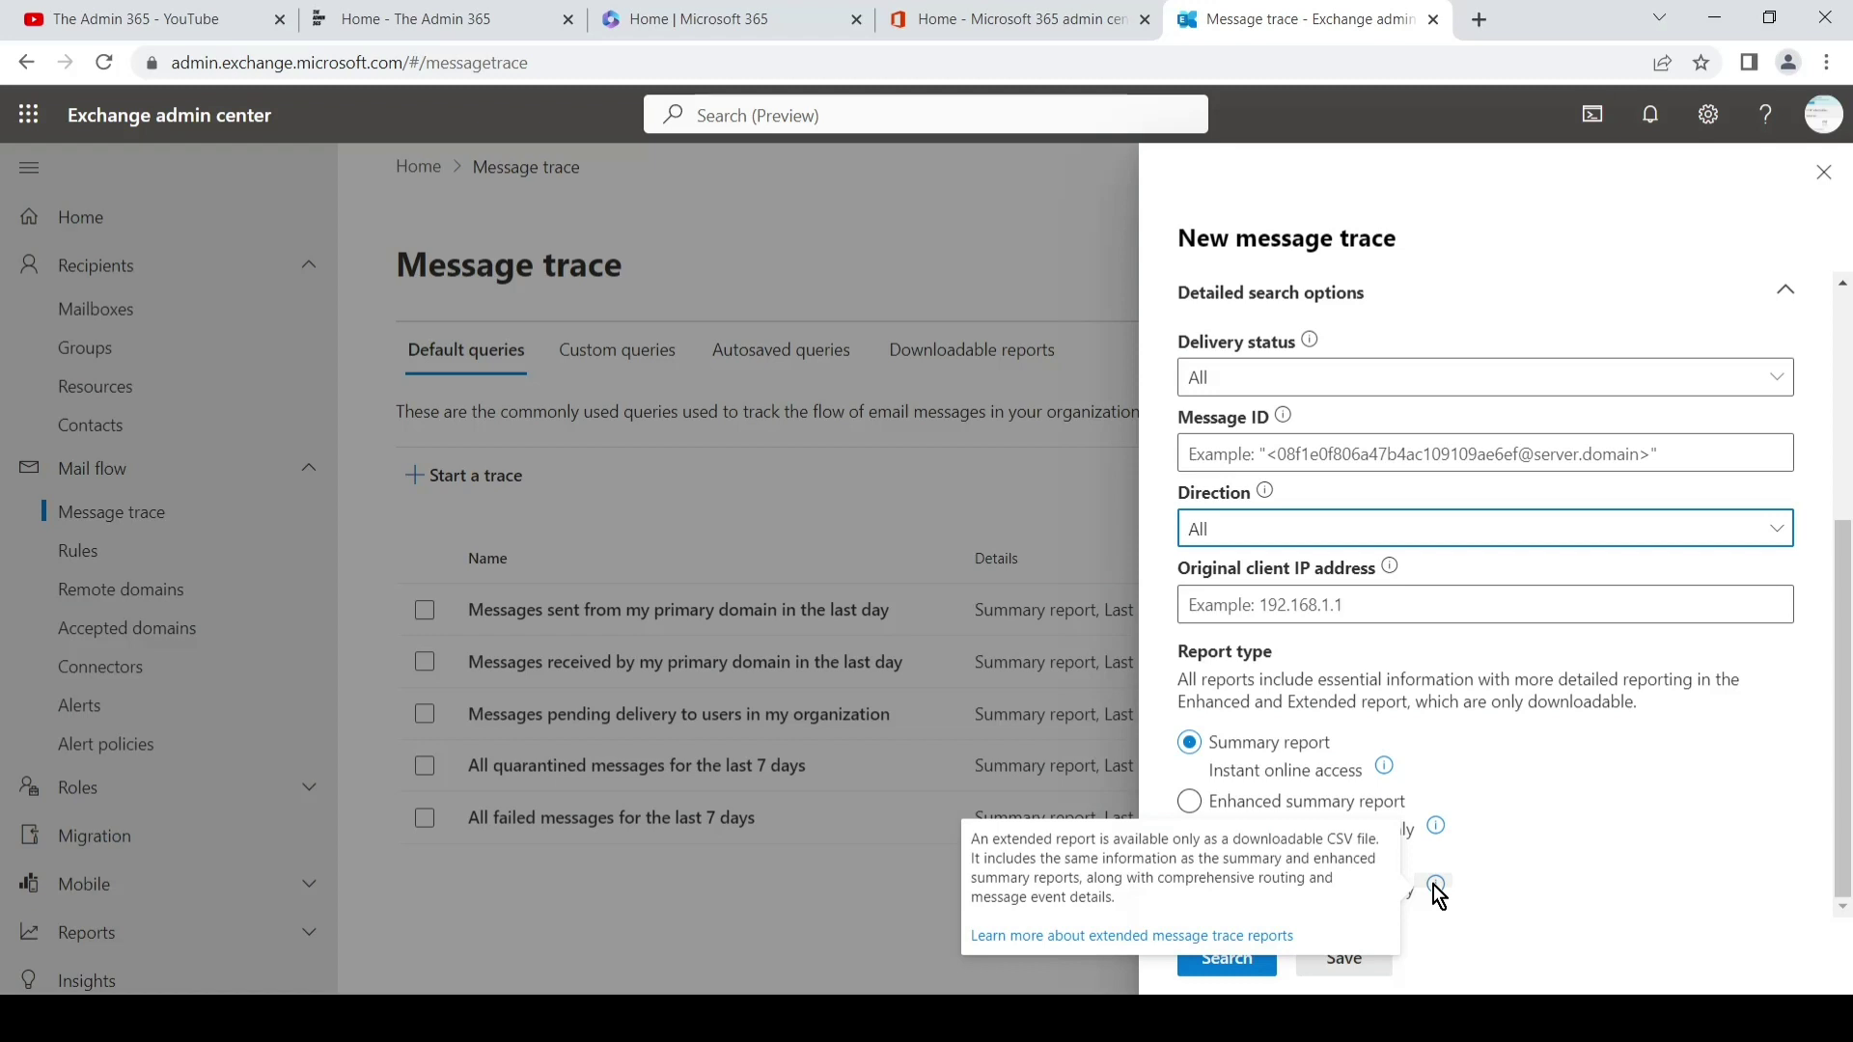
mouse_move(1439, 828)
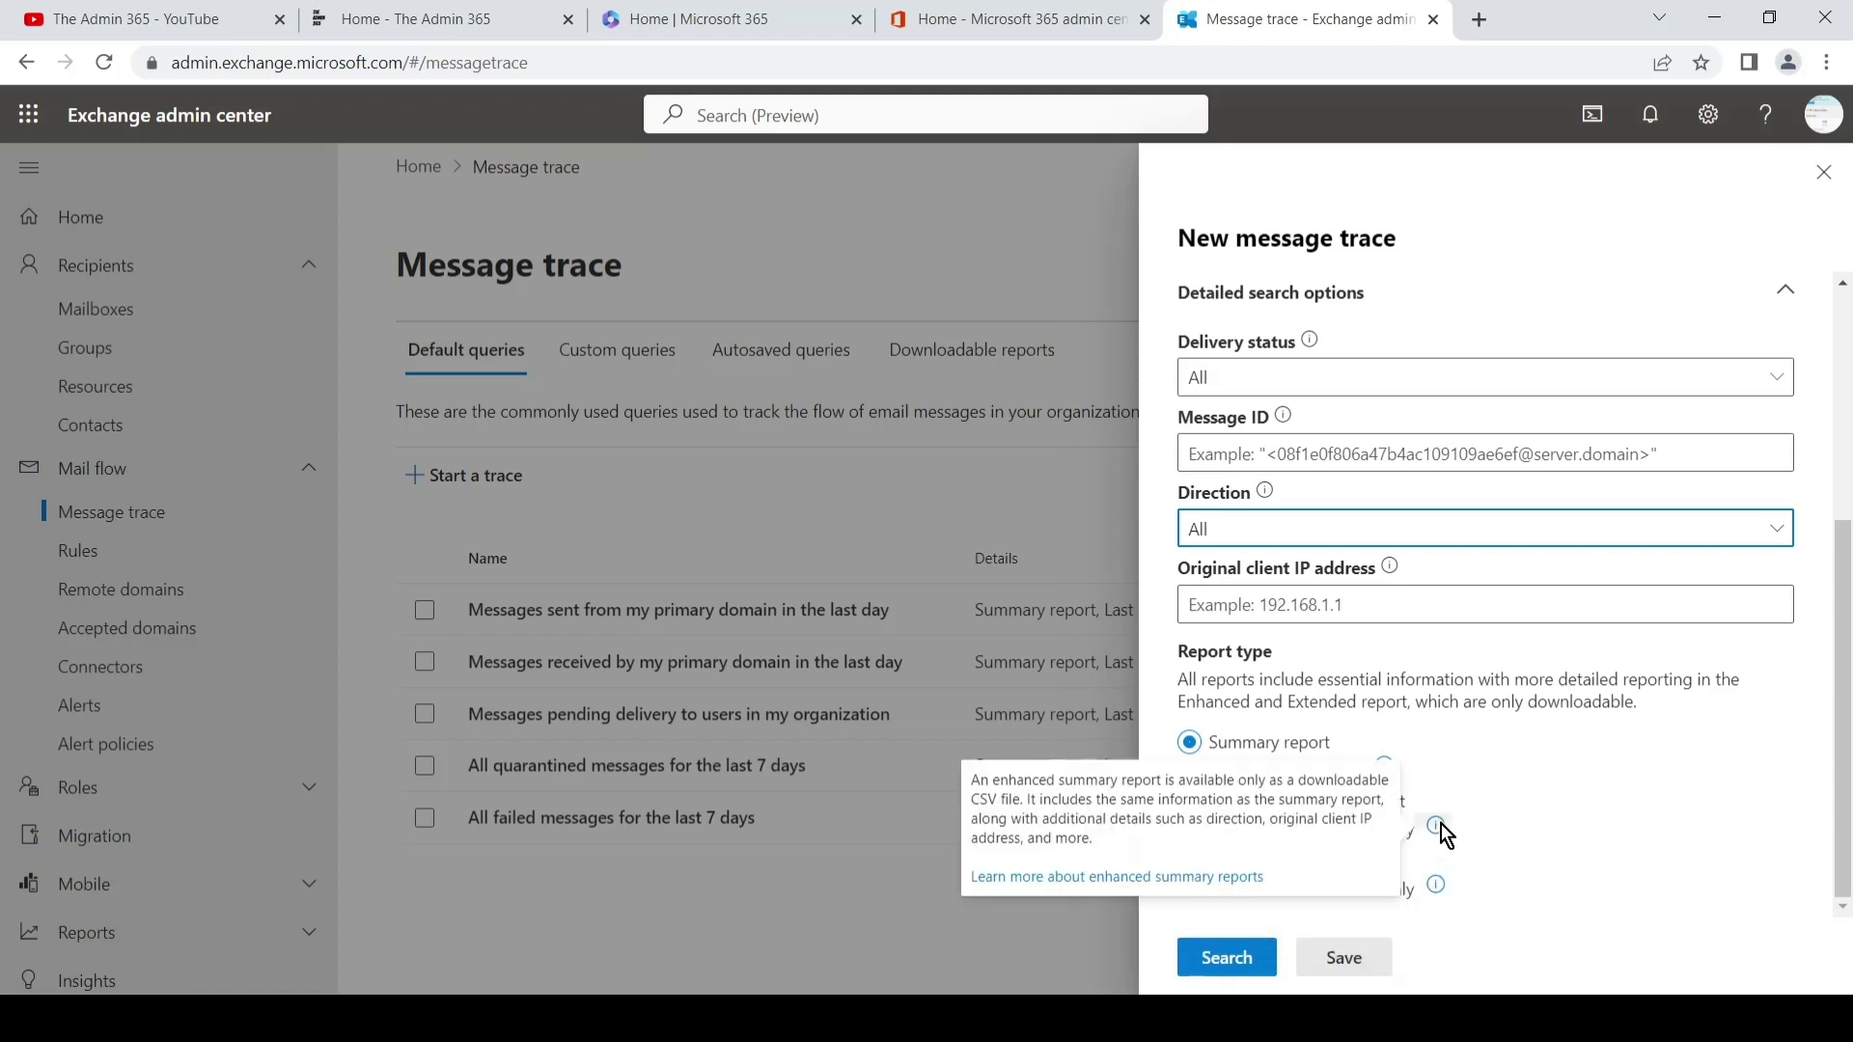
mouse_move(1390, 763)
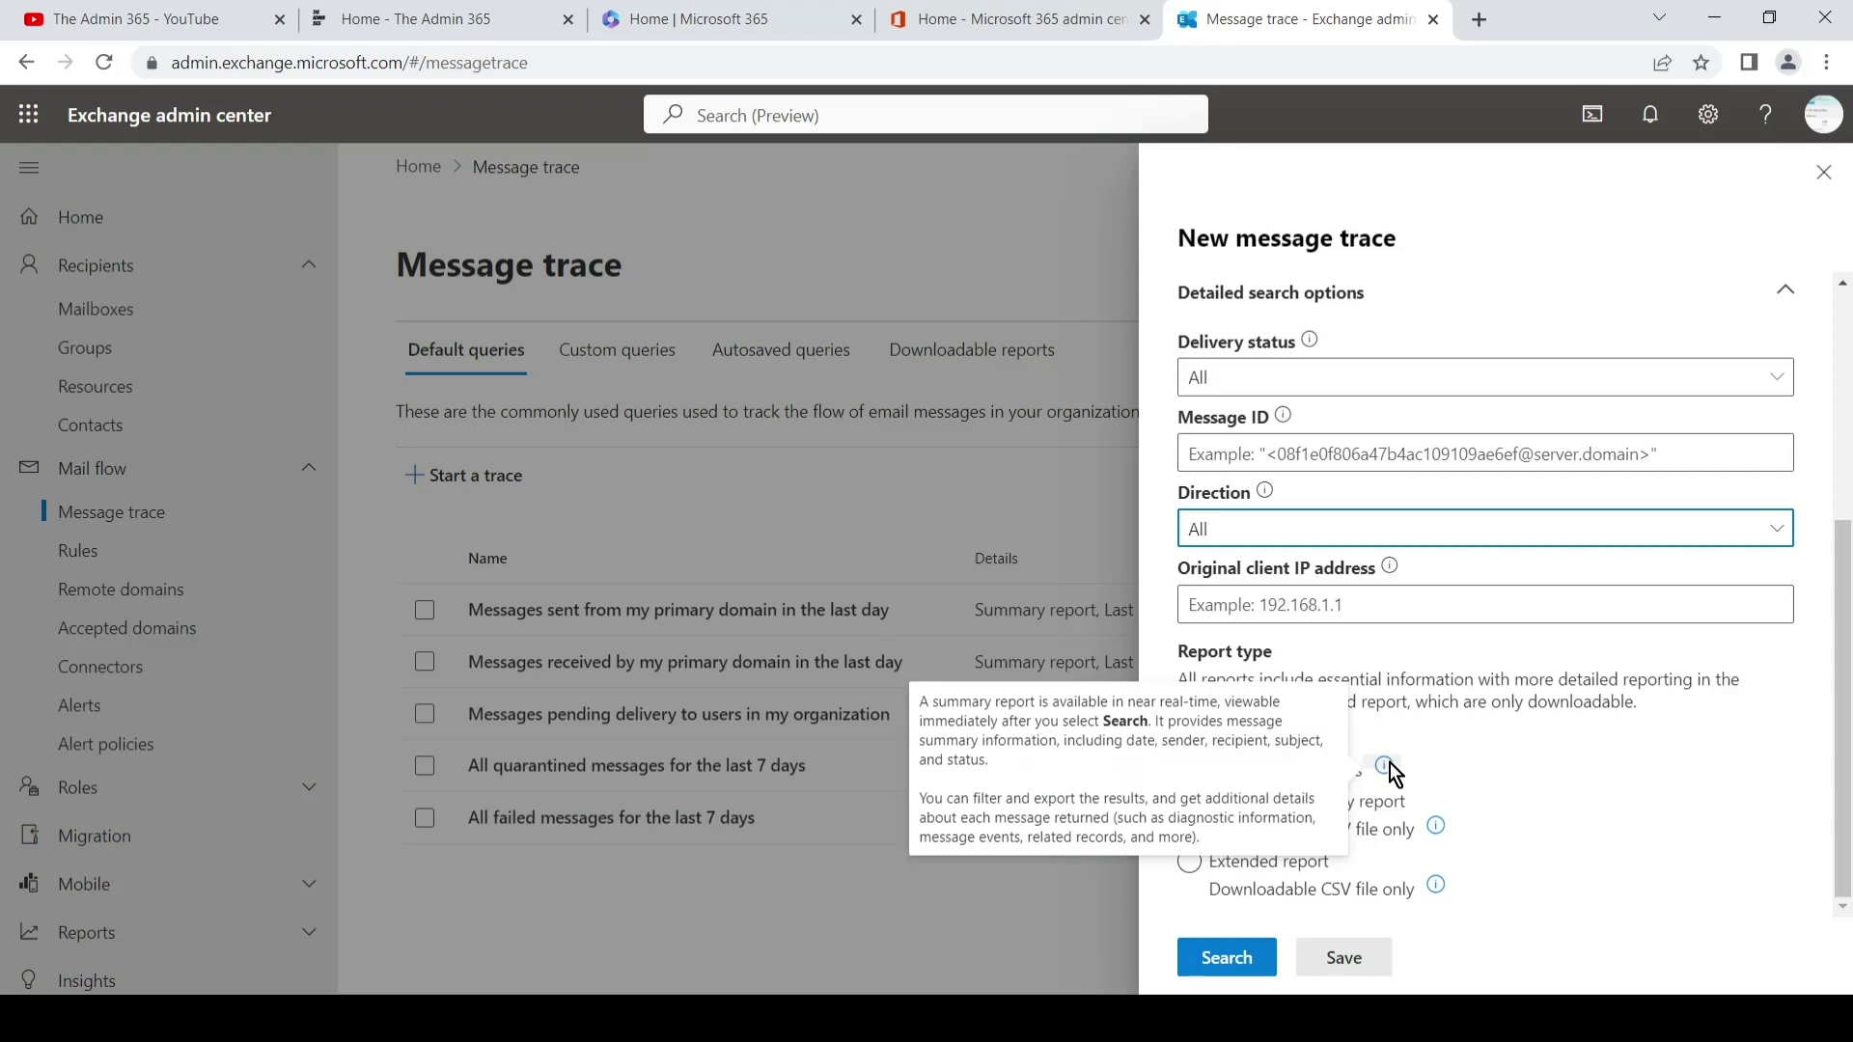
left_click_drag(1843, 709, 1843, 470)
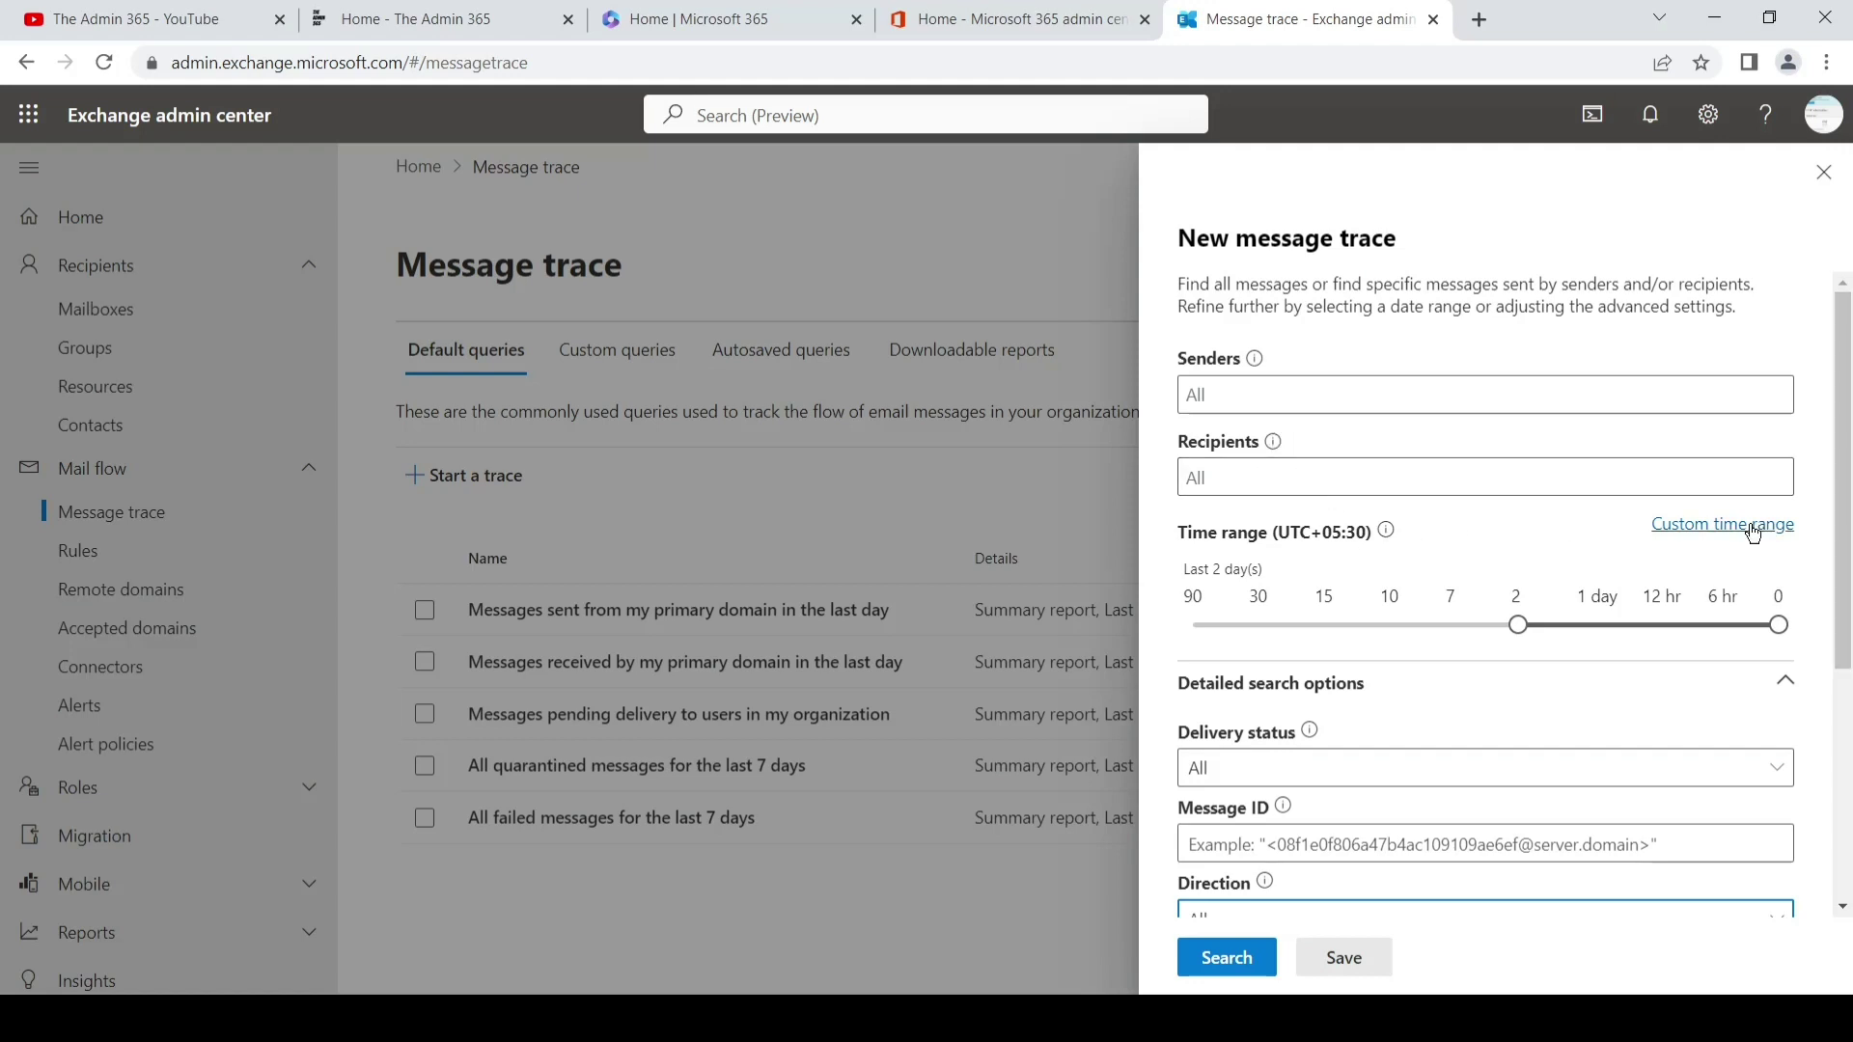
left_click_drag(1843, 562, 1846, 874)
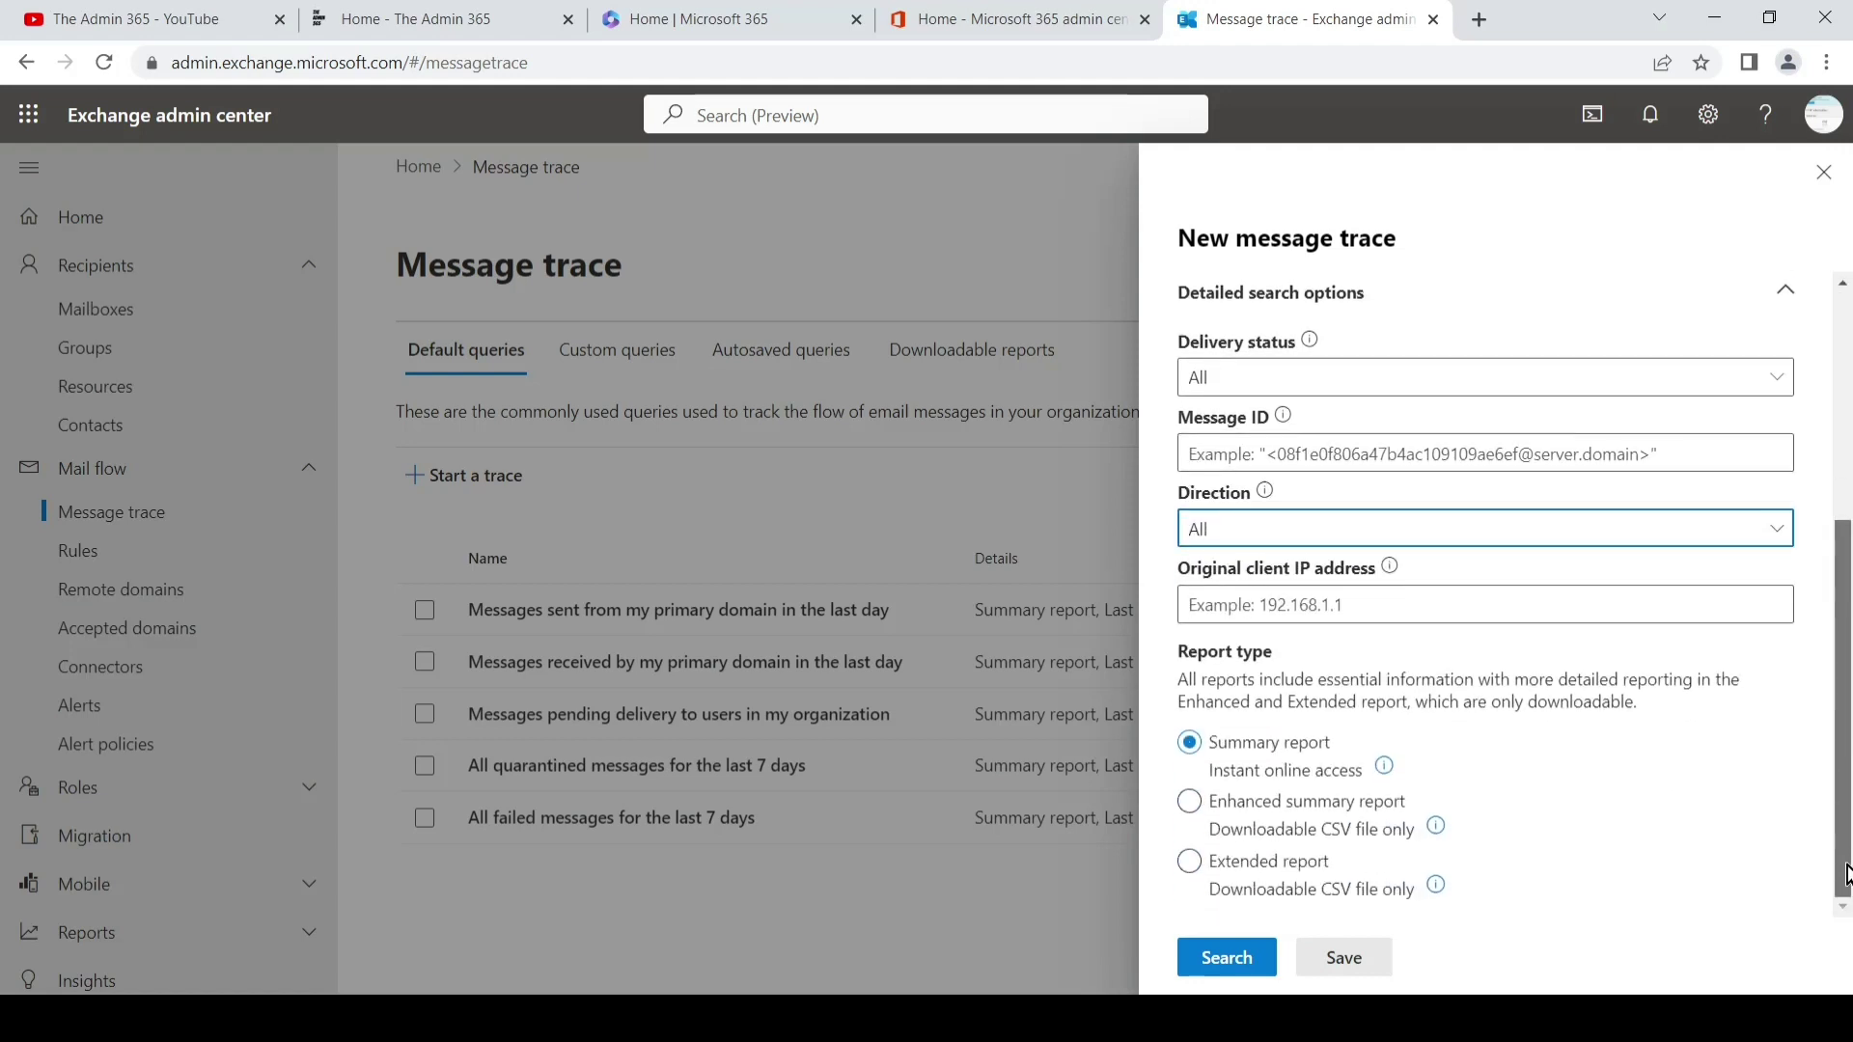
Run the trace search and widen the Sender column to show the four delivered messages' full addresses.
left_click(1218, 960)
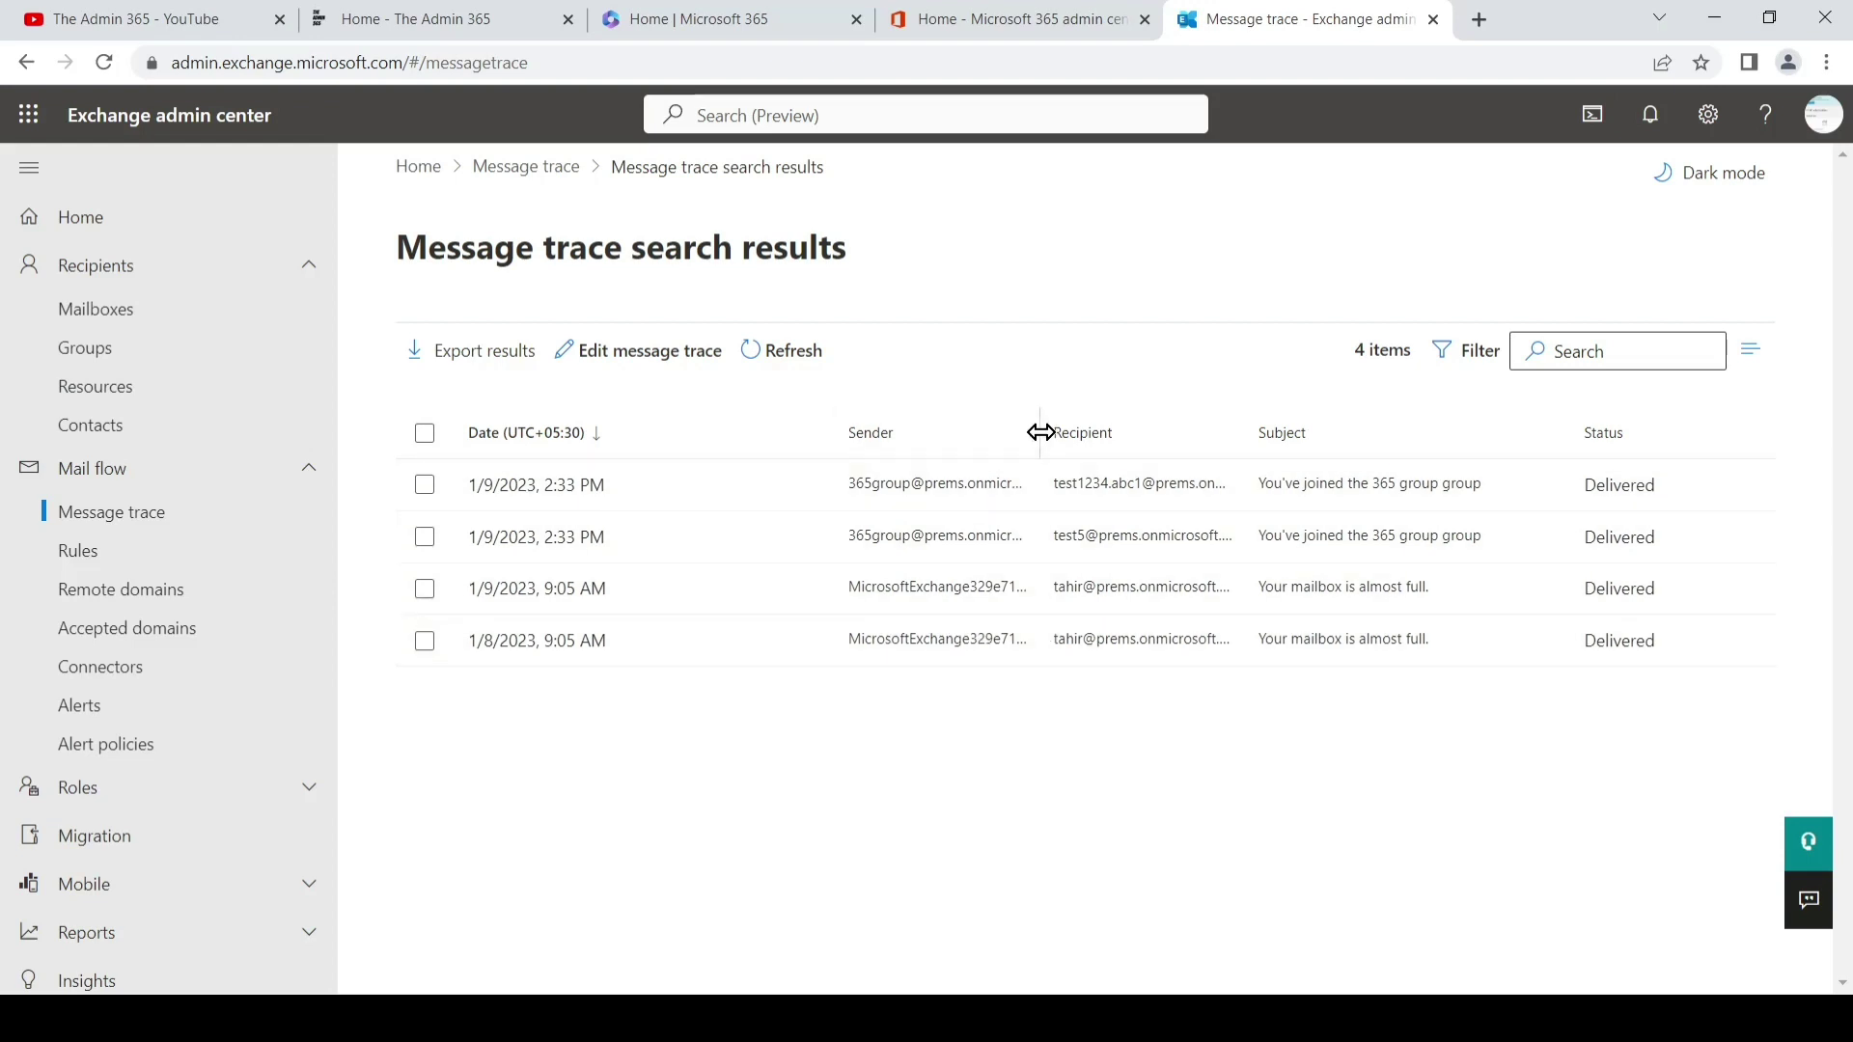
left_click_drag(1043, 430, 1191, 440)
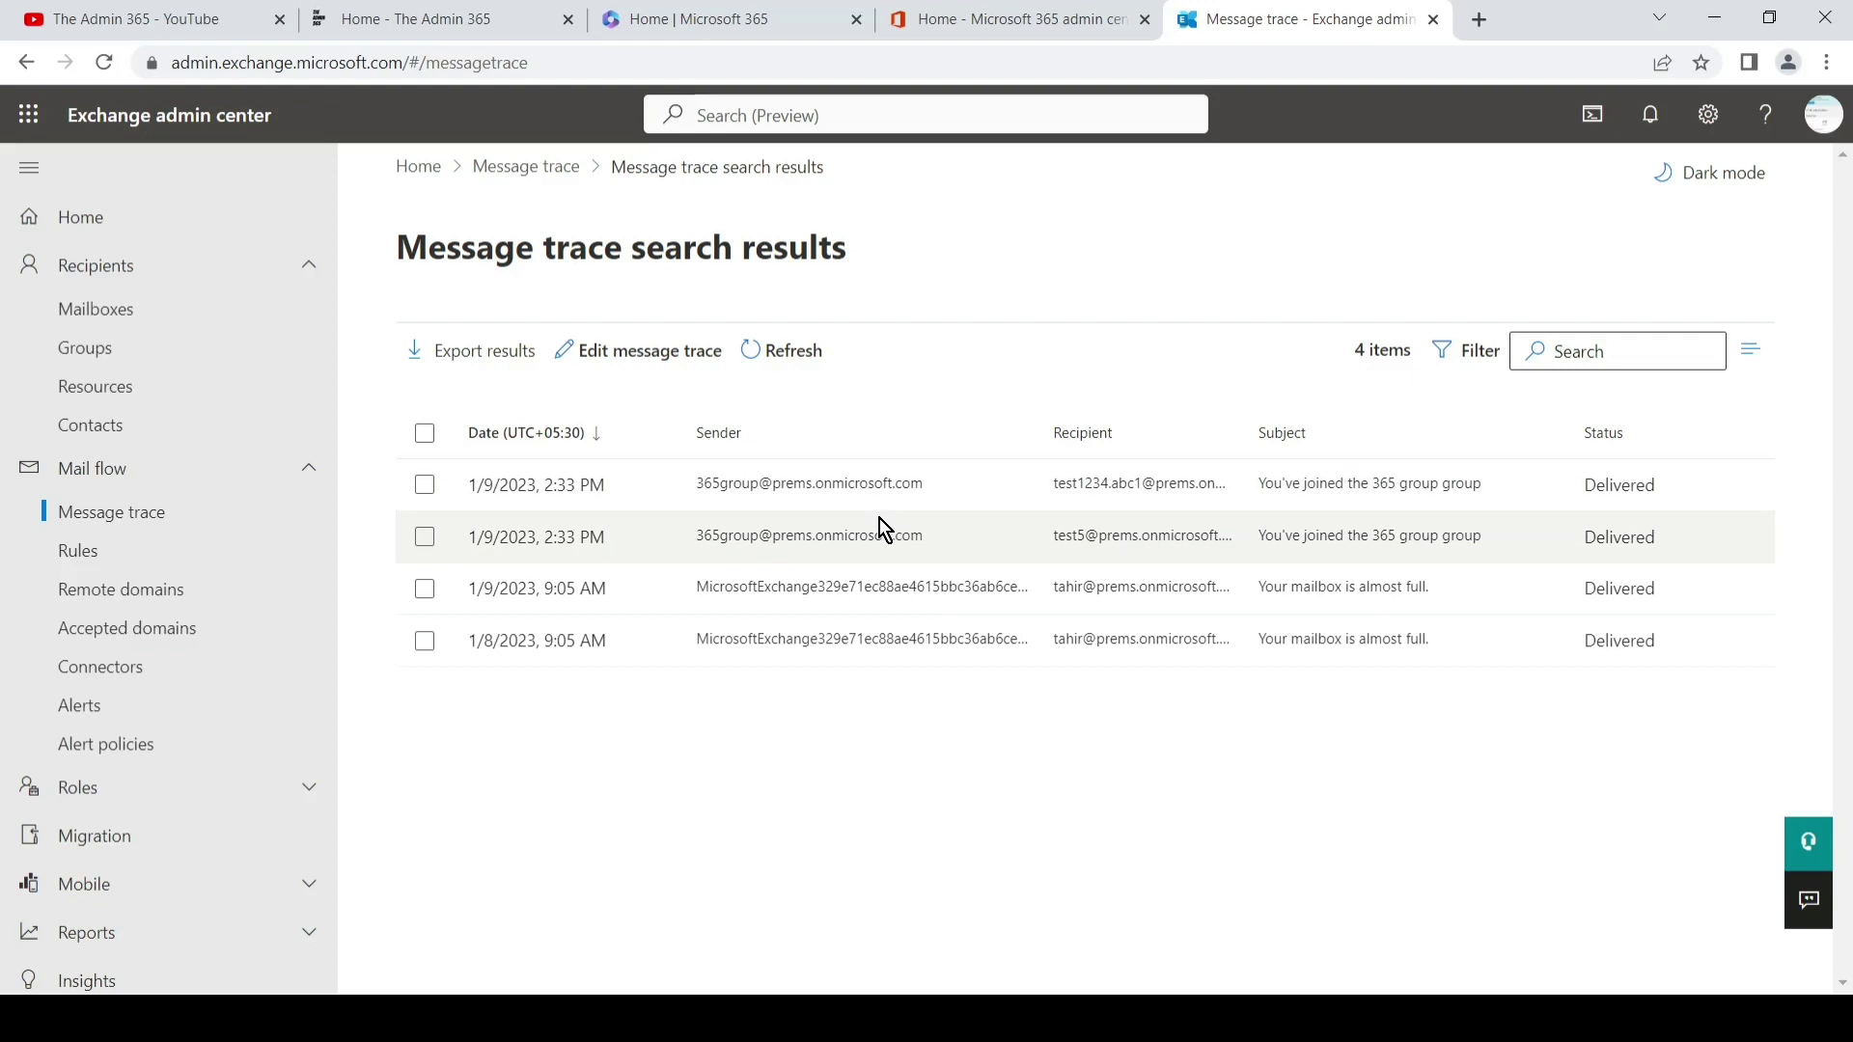
left_click(639, 351)
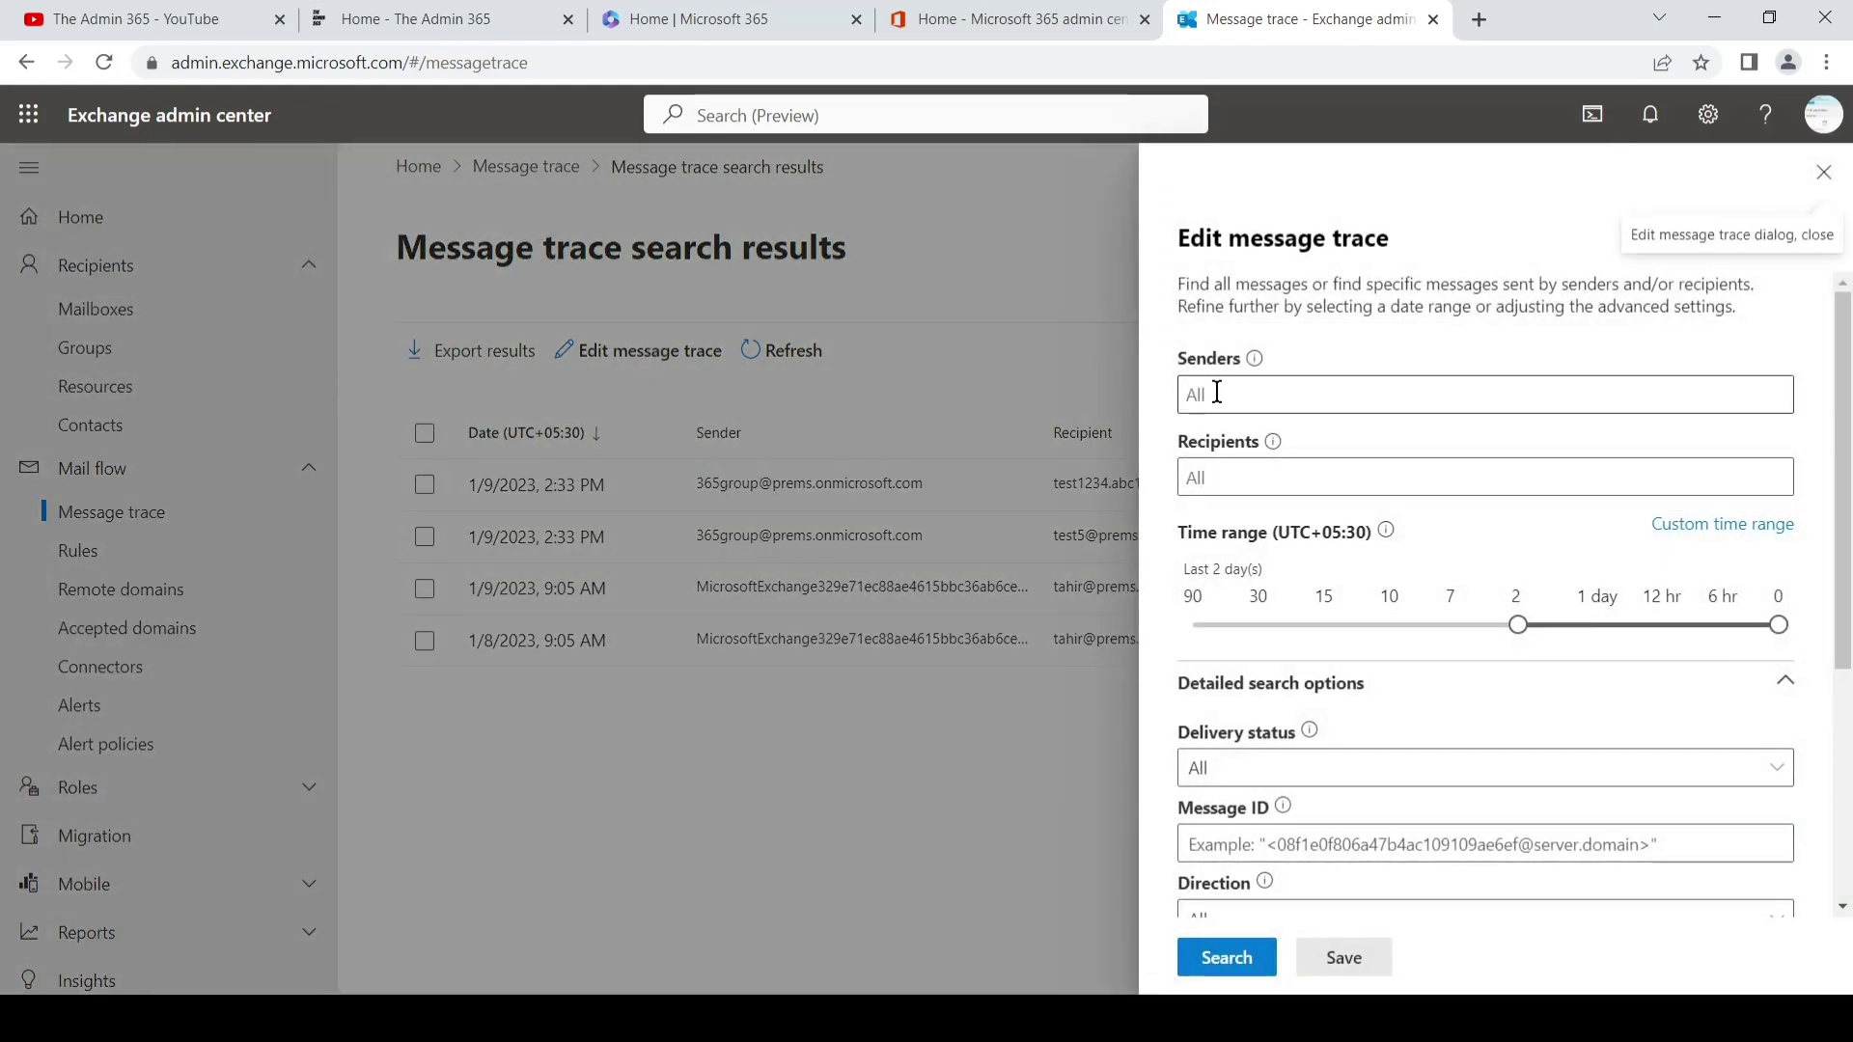
left_click(1216, 392)
left_click(1217, 392)
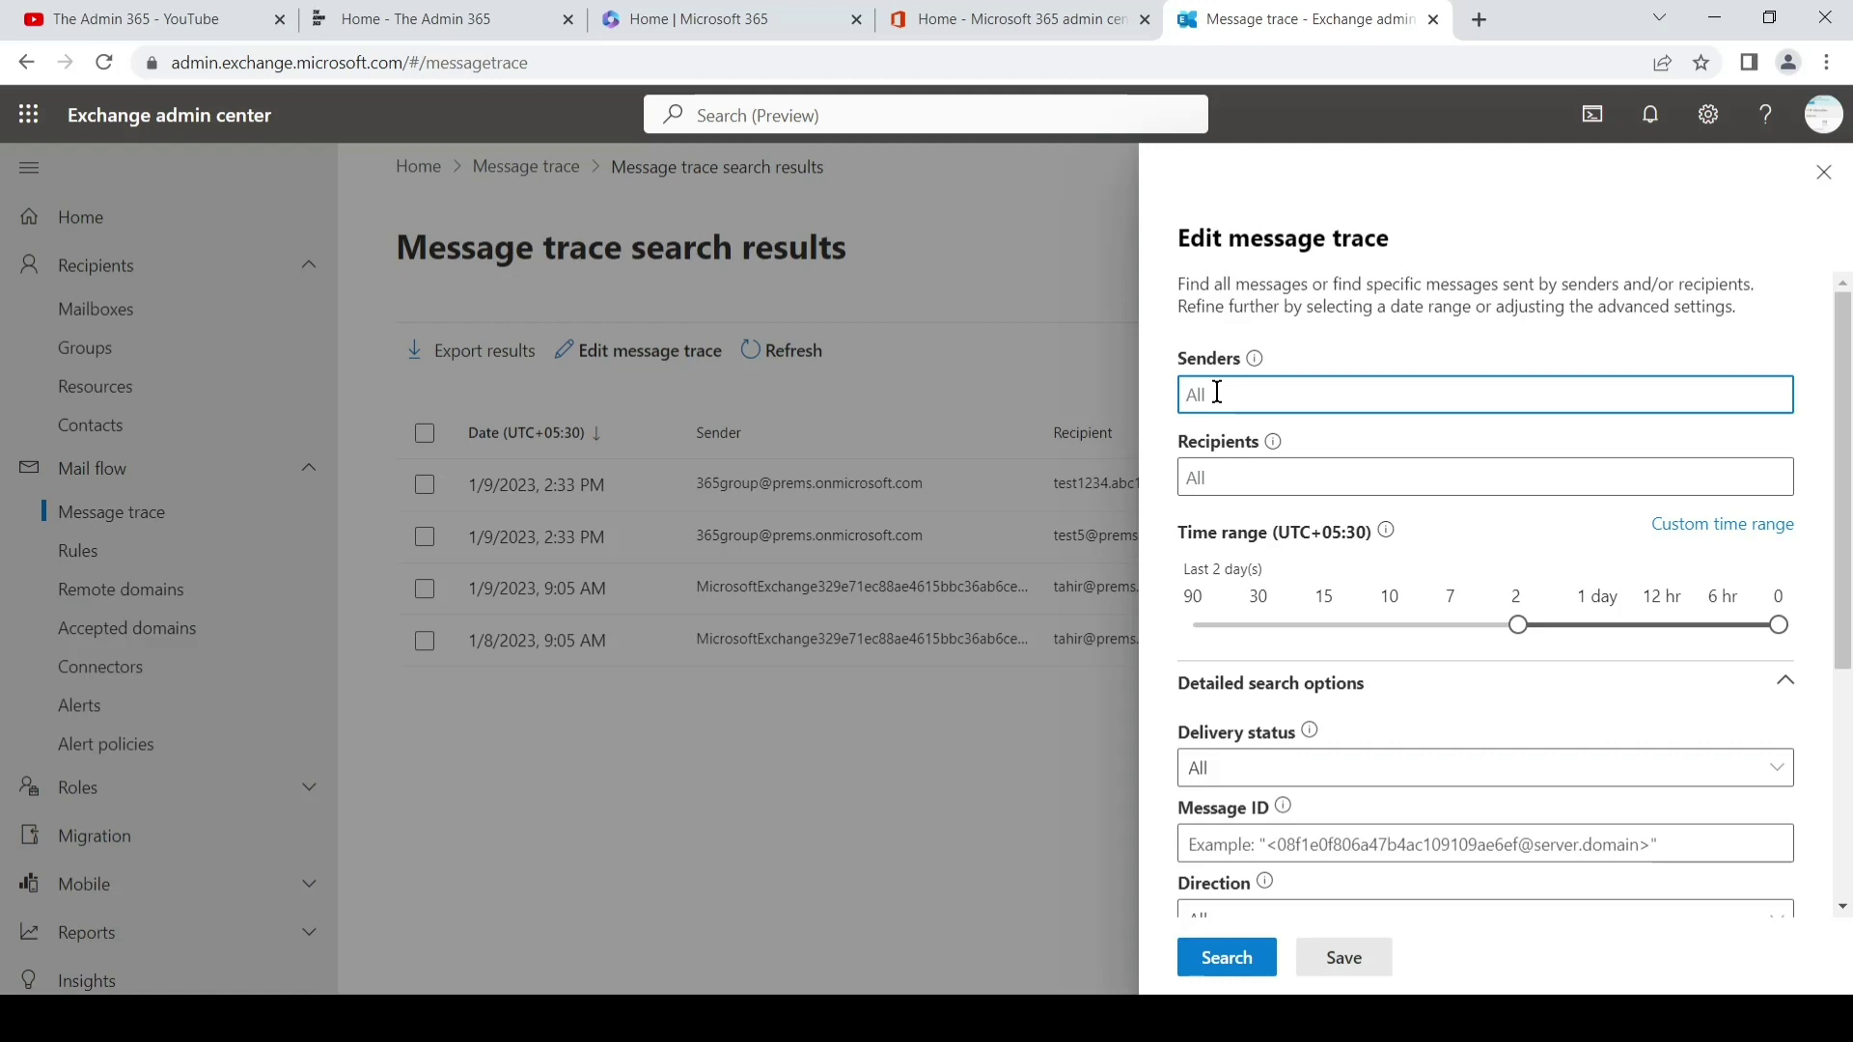
left_click(1230, 474)
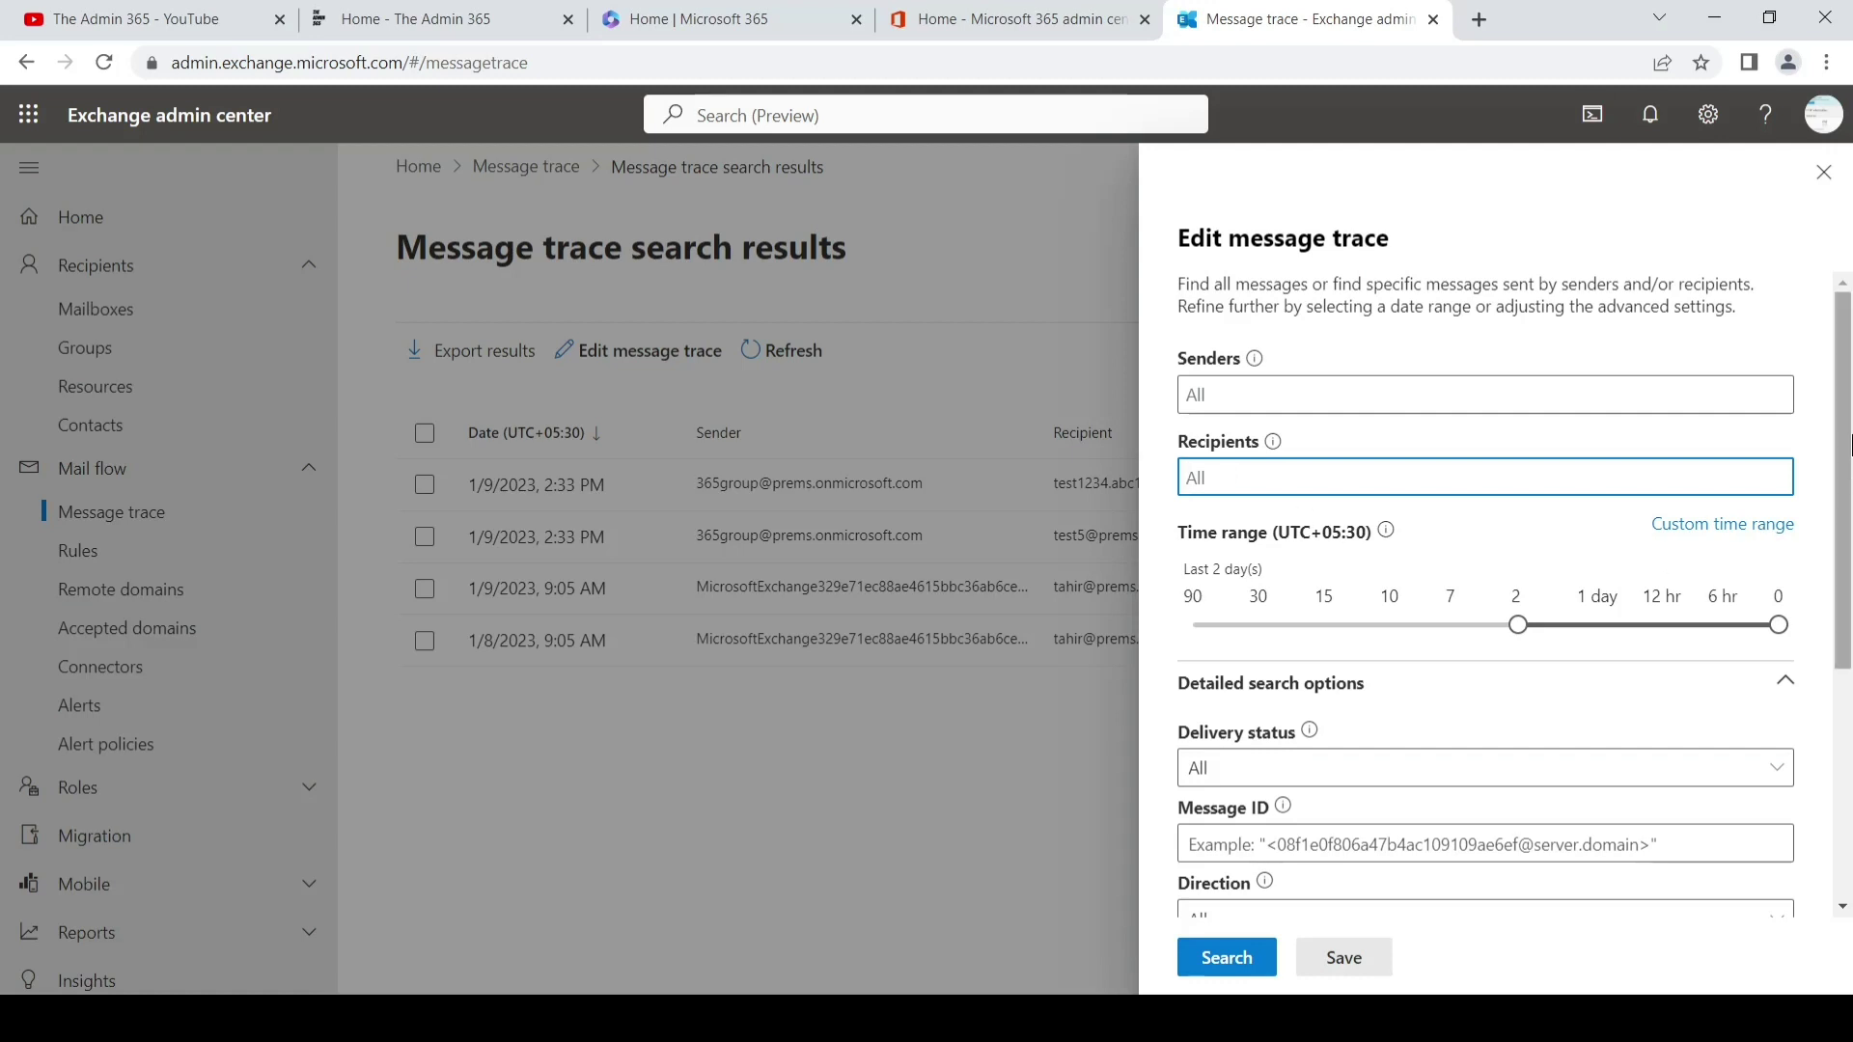
left_click_drag(1843, 451, 1844, 629)
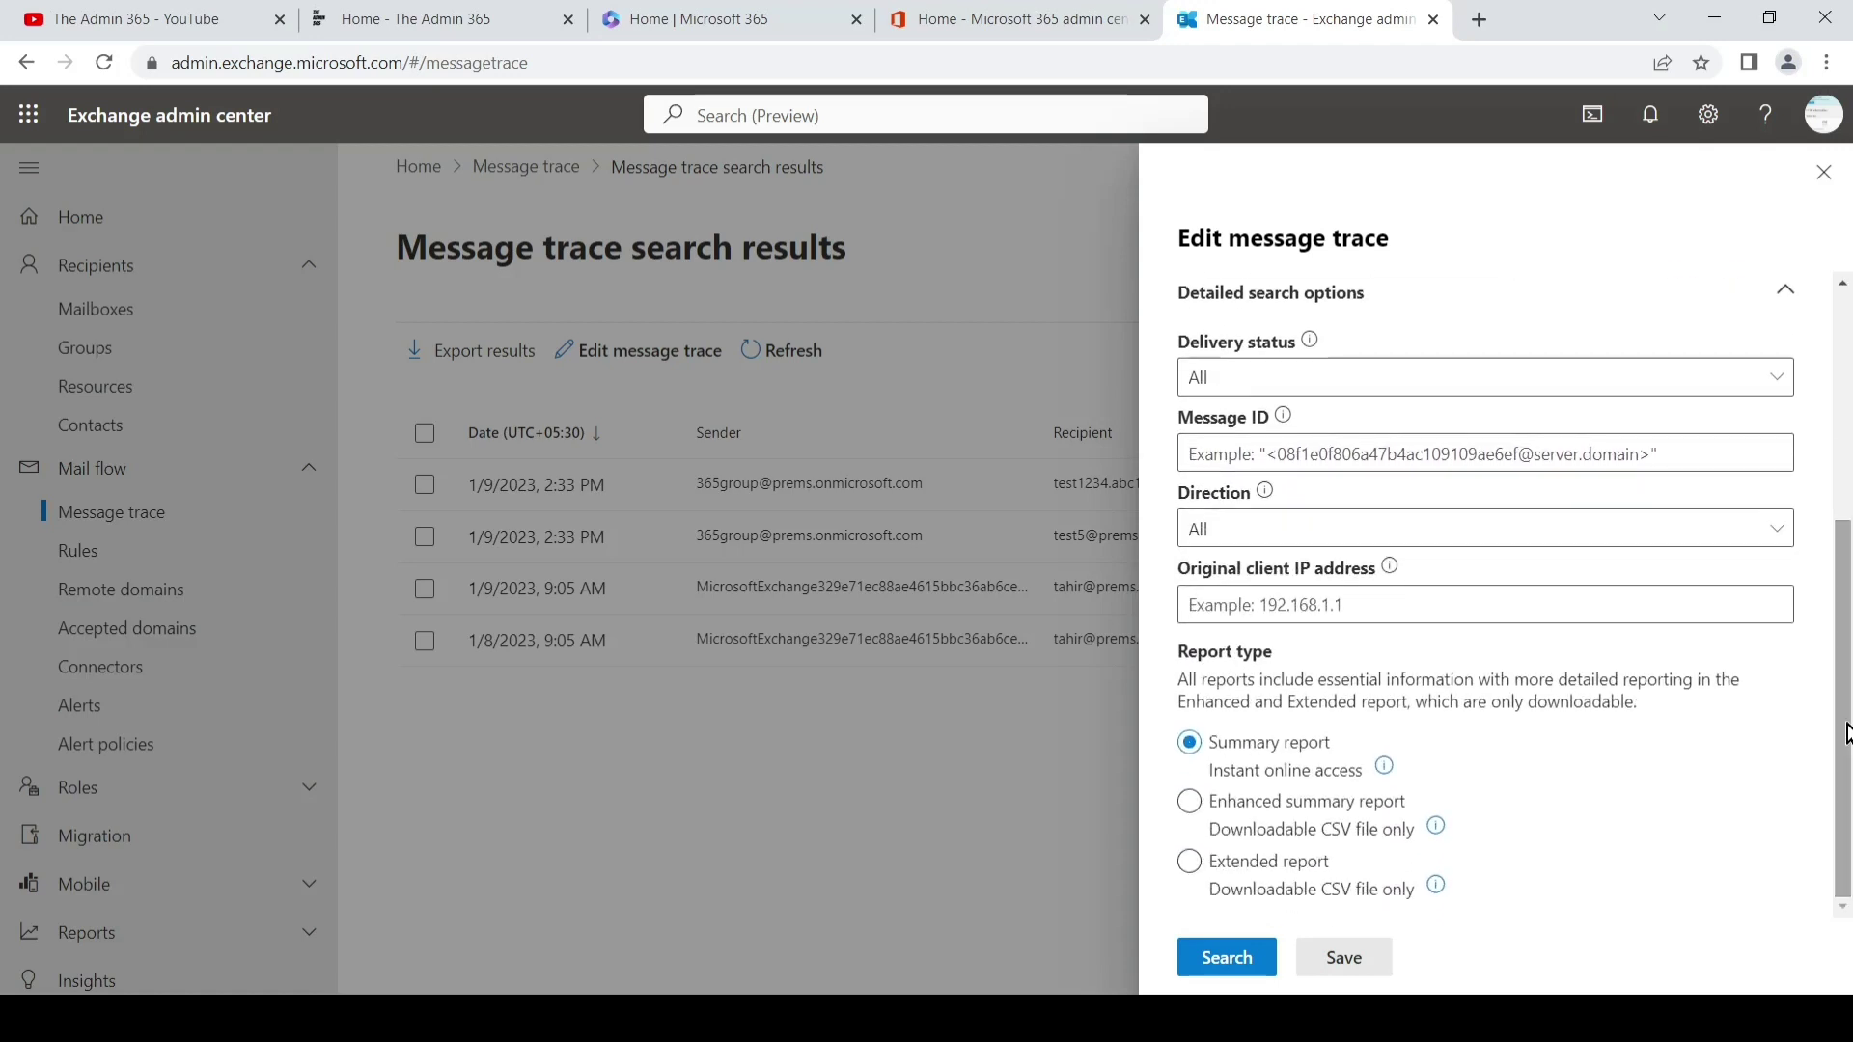
left_click(1822, 172)
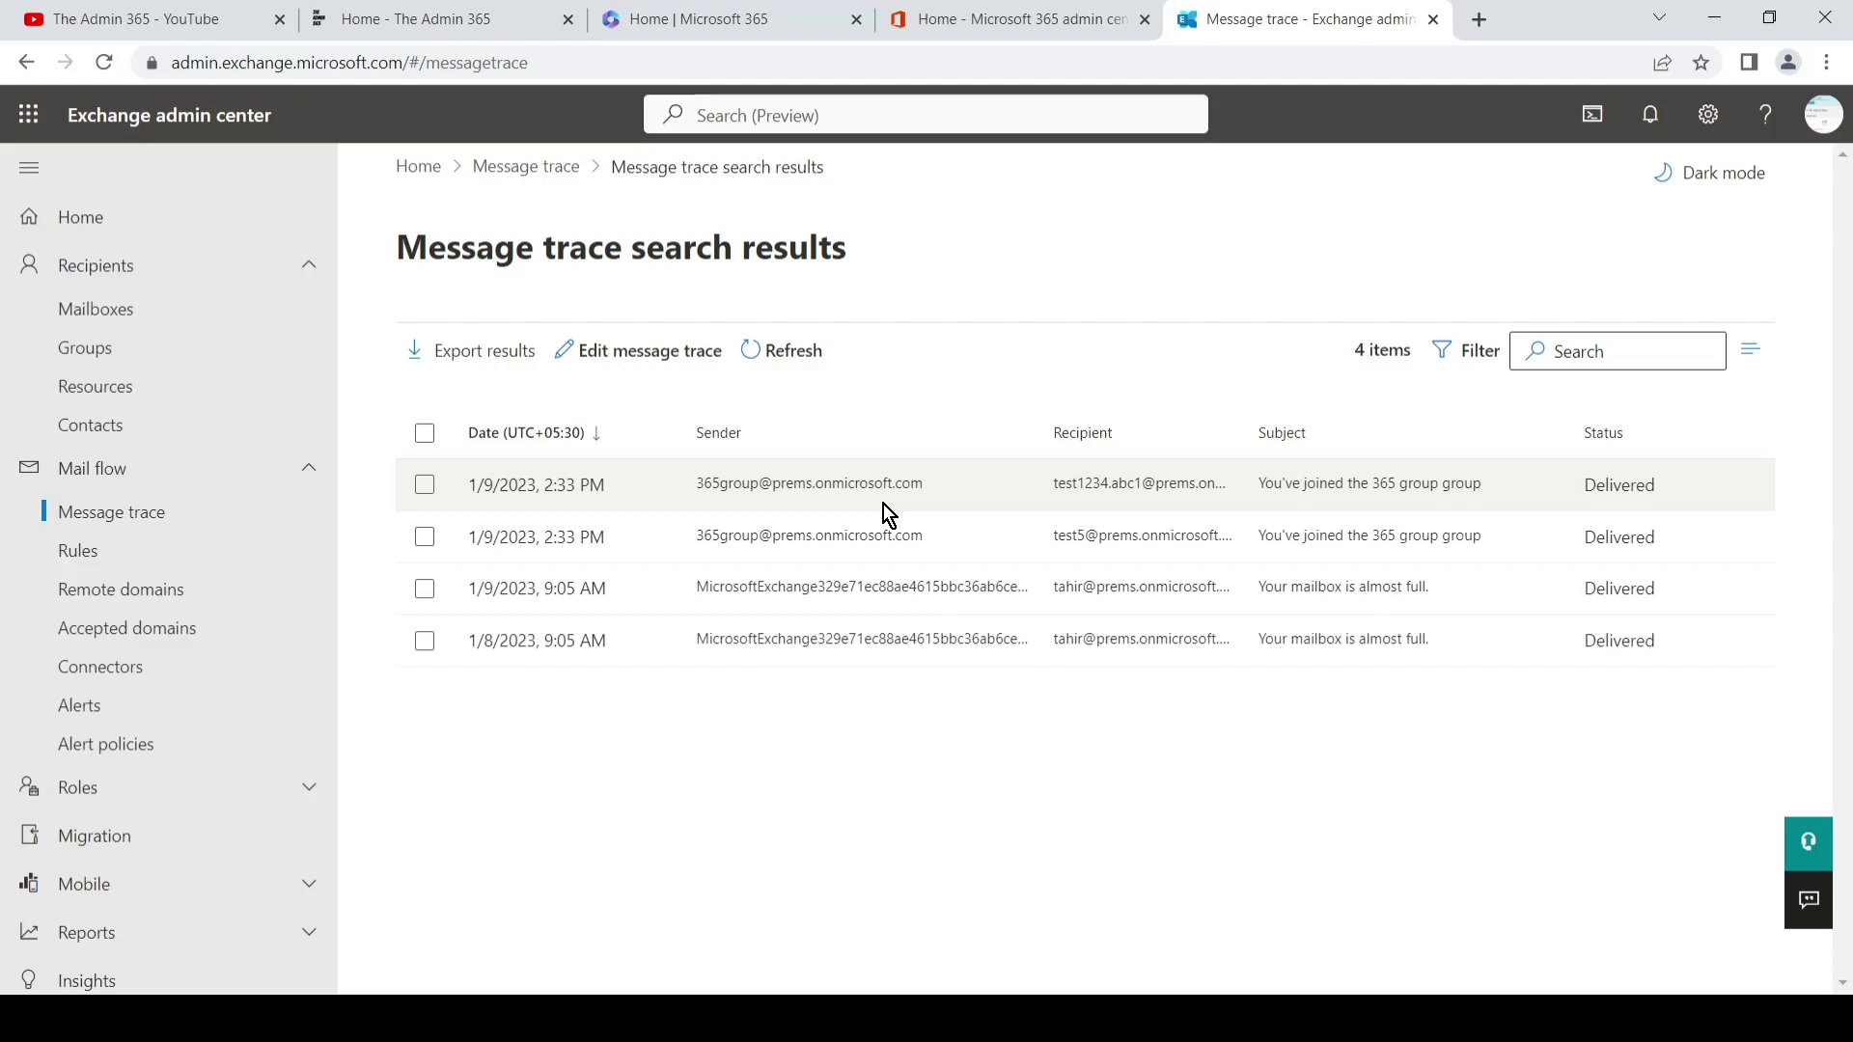
Open the first group-join message's delivery details and expand all its message events.
left_click(577, 488)
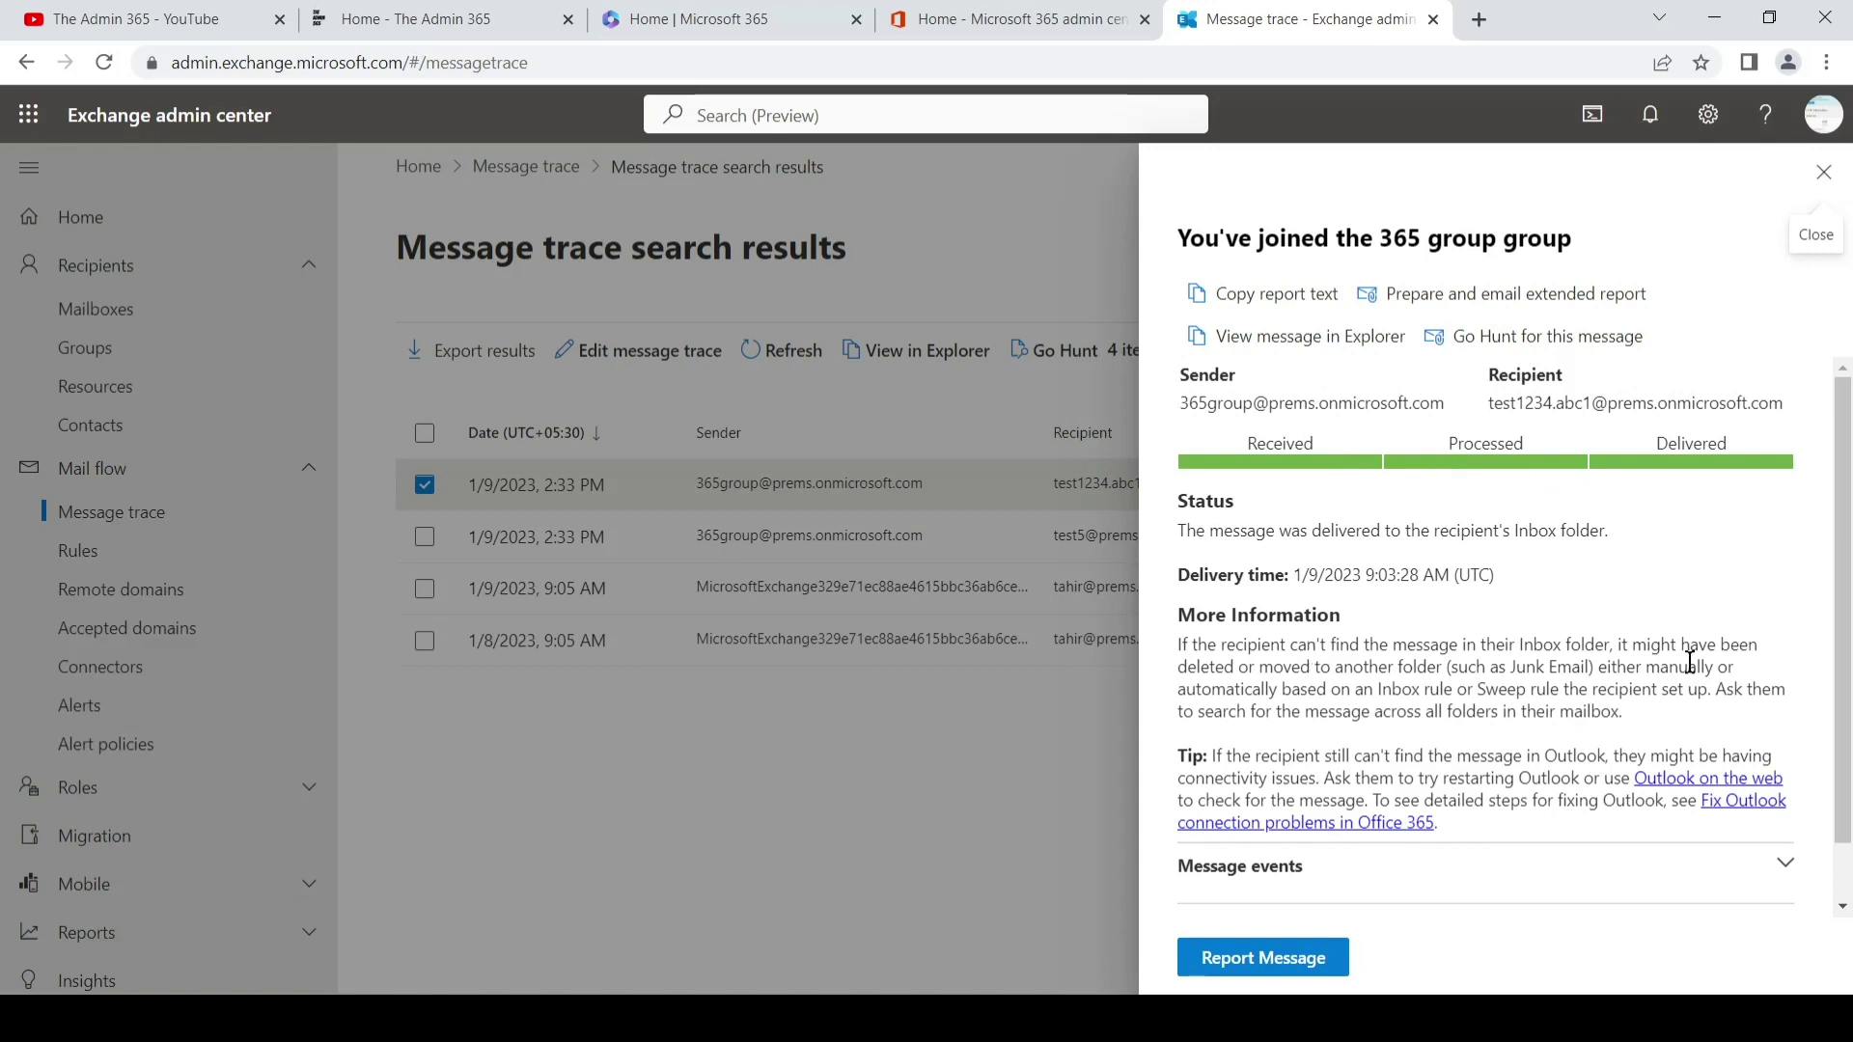
scroll(1848, 545, "down", 2)
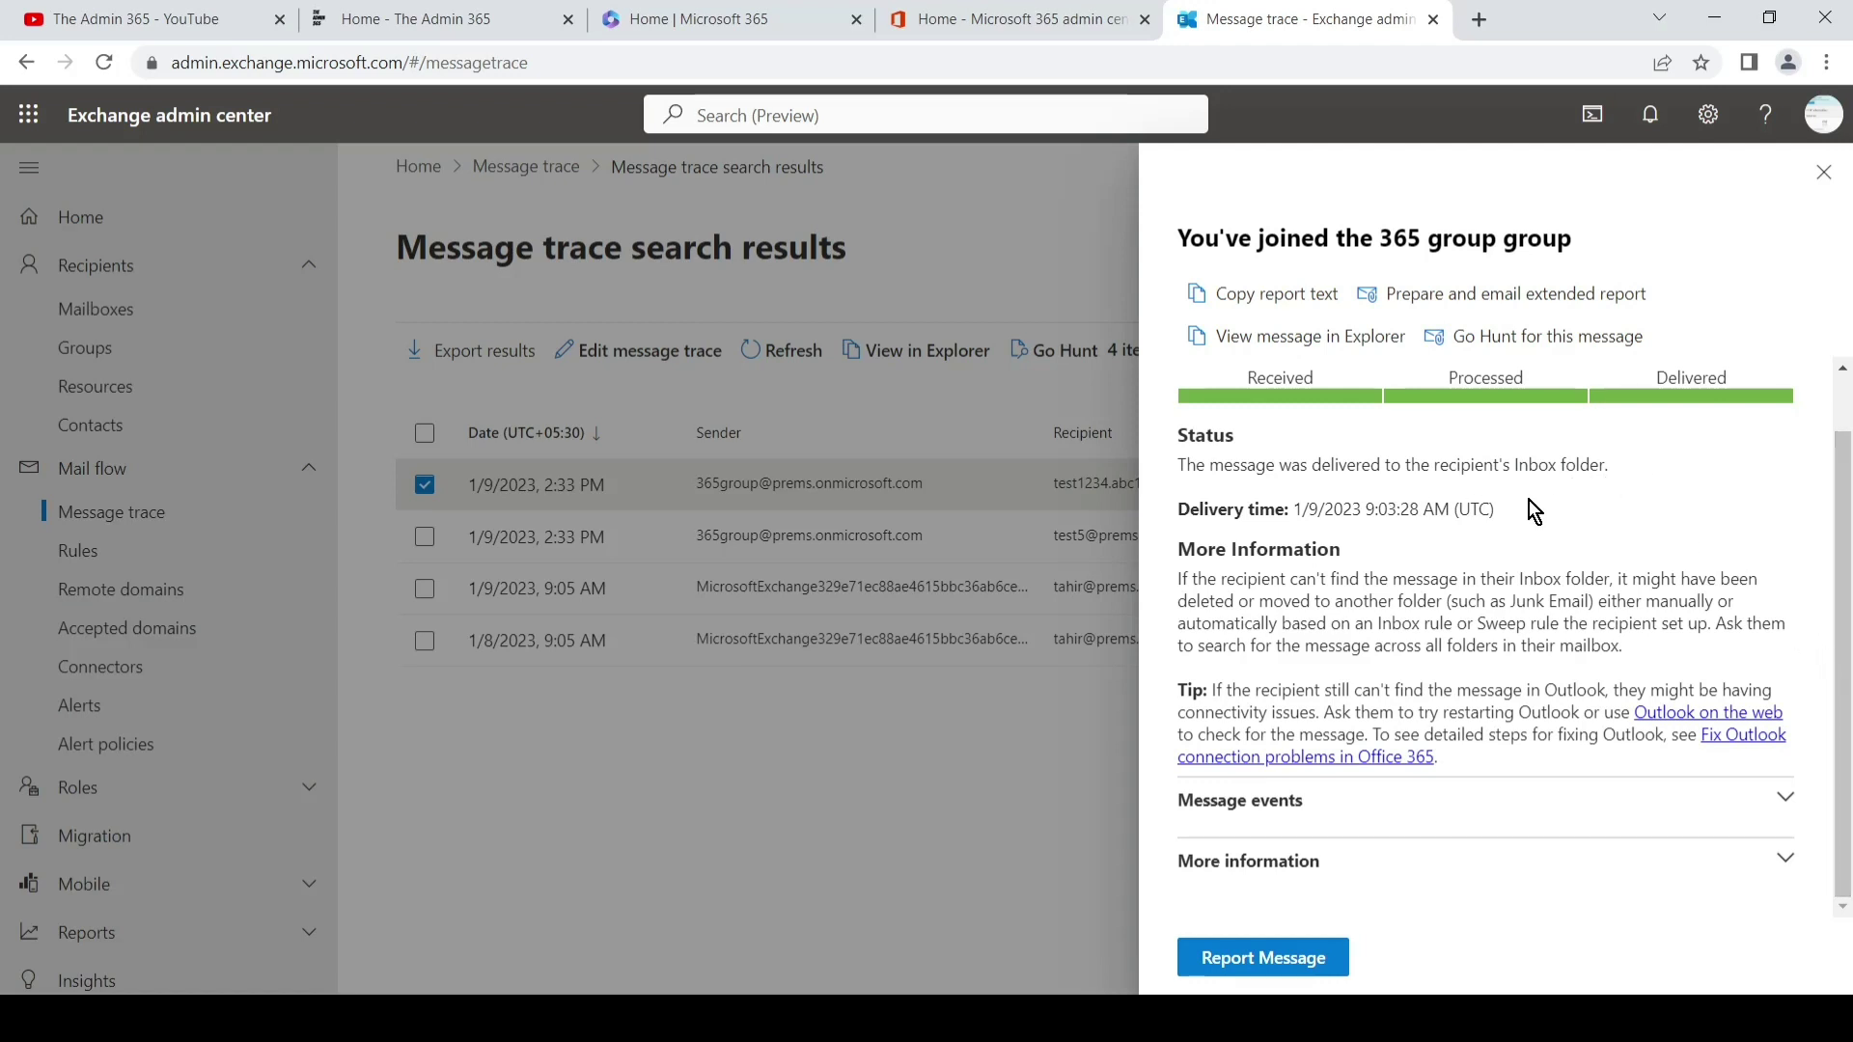
left_click(1790, 806)
scroll(1847, 770, "down", 2)
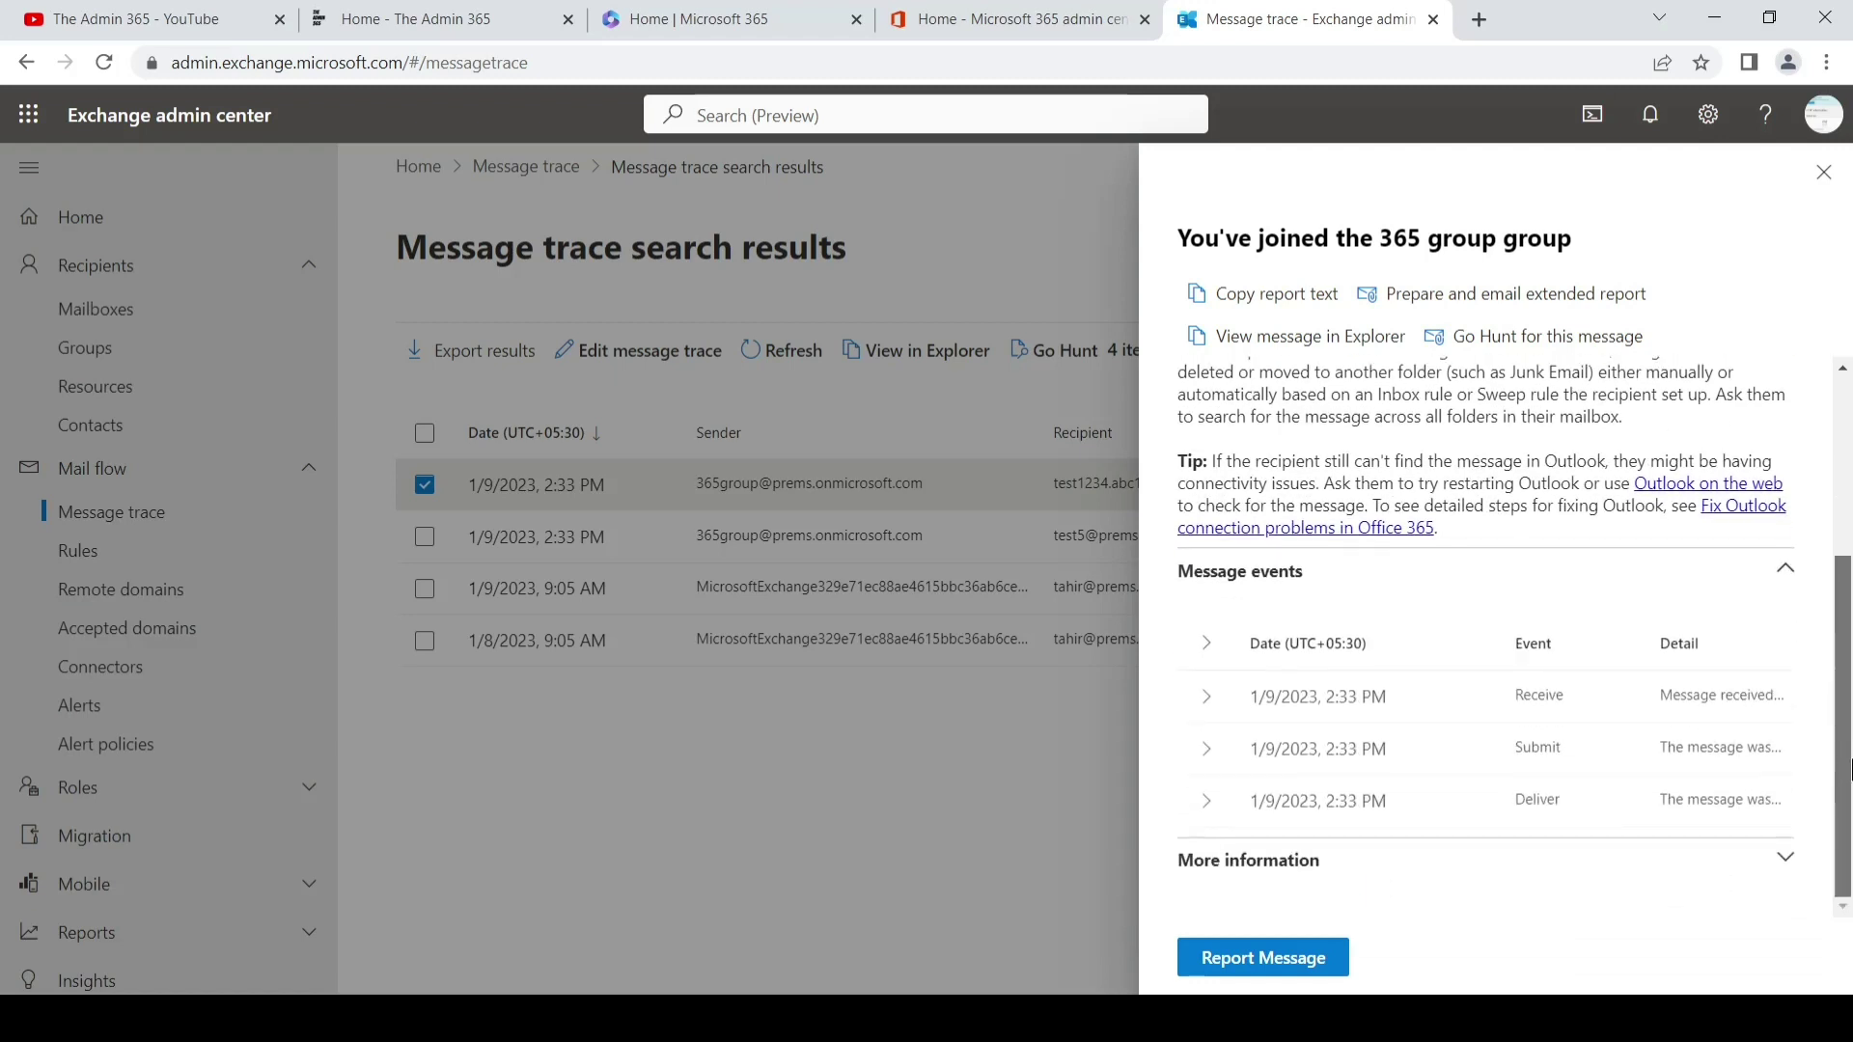
left_click(1207, 642)
scroll(1848, 644, "down", 1)
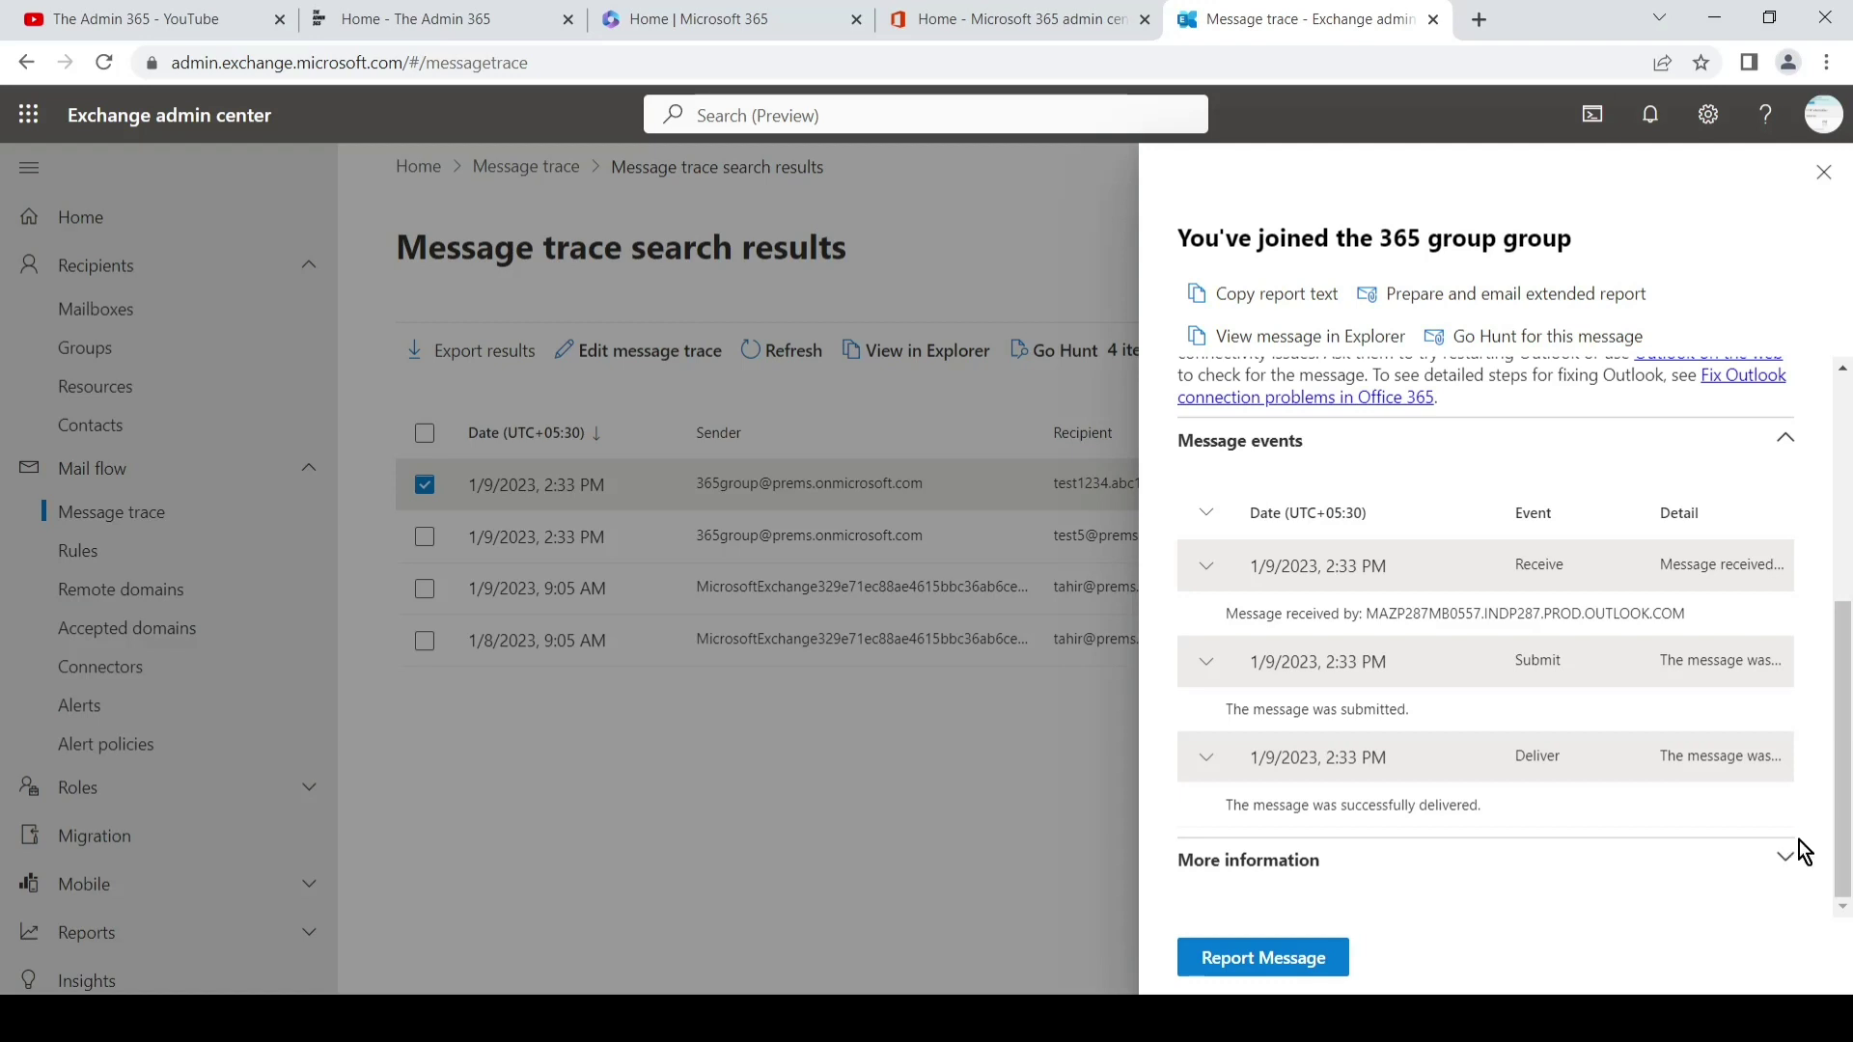
Expand More information and select the message's Message ID, From IP and size values.
left_click(1785, 866)
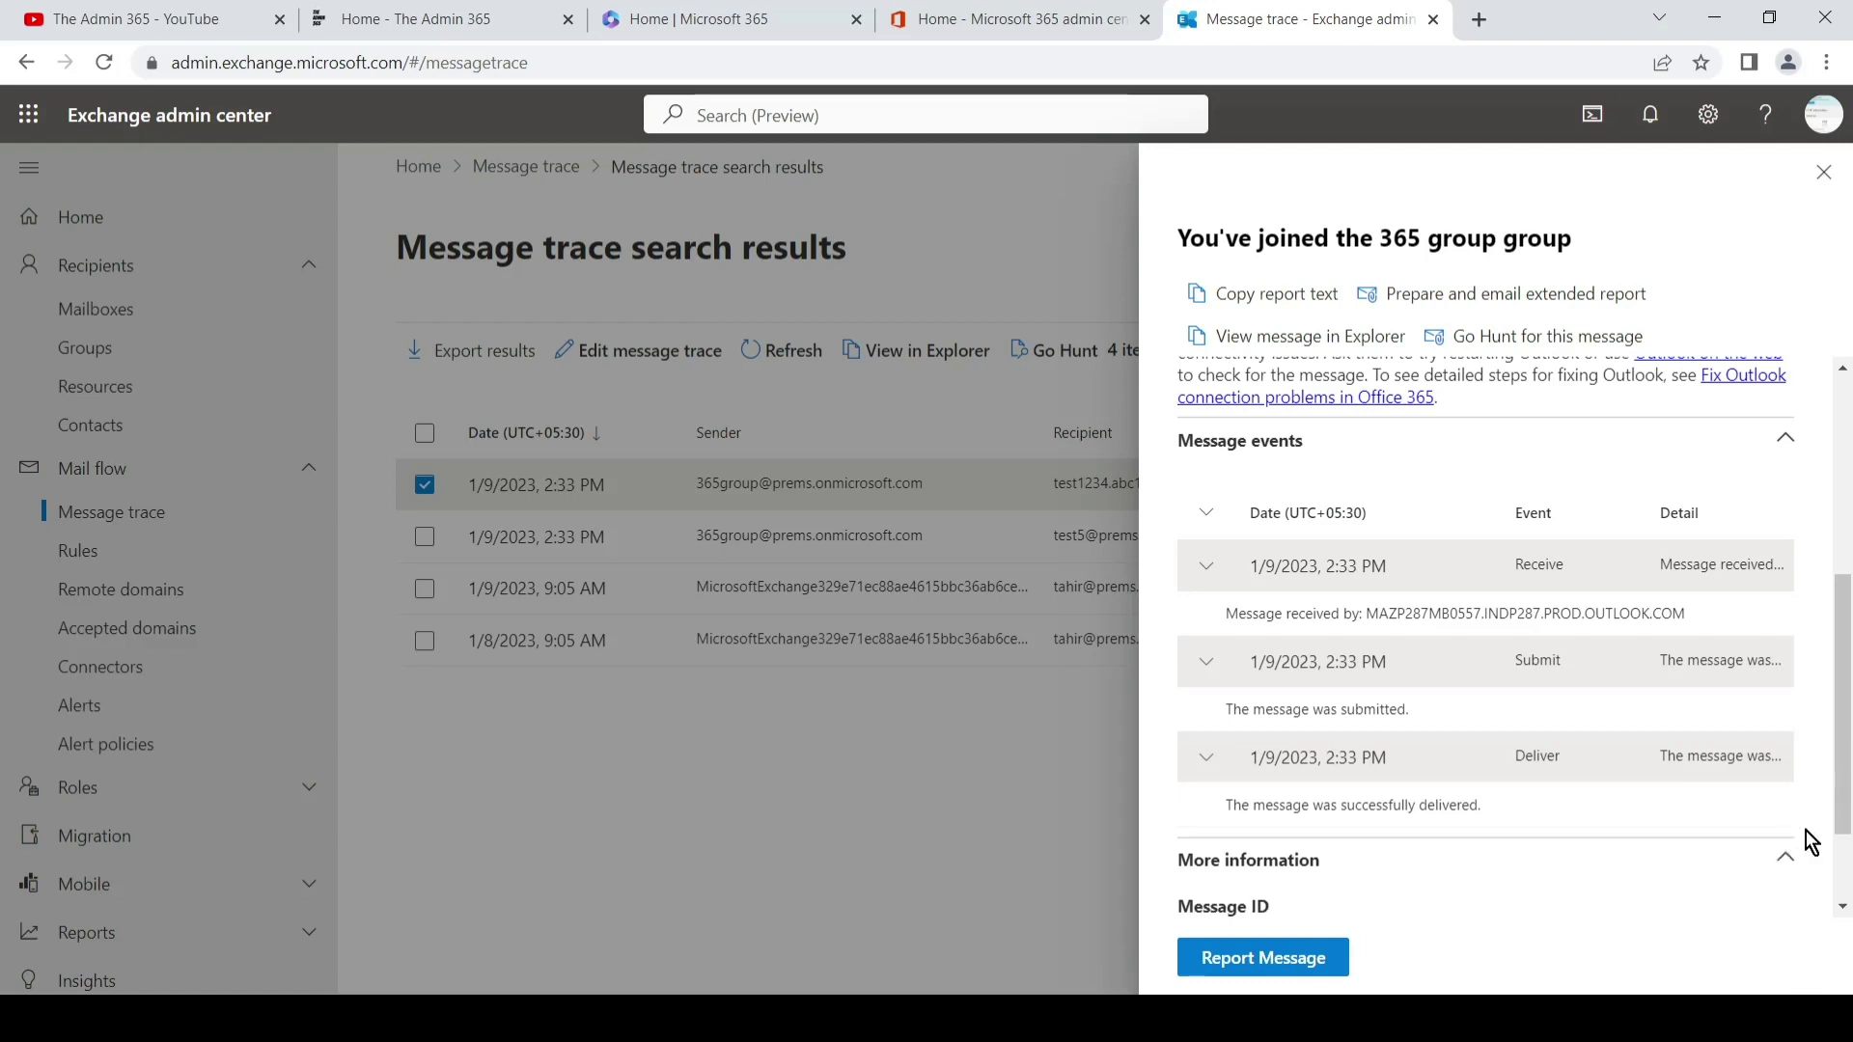
scroll(1843, 847, "down", 2)
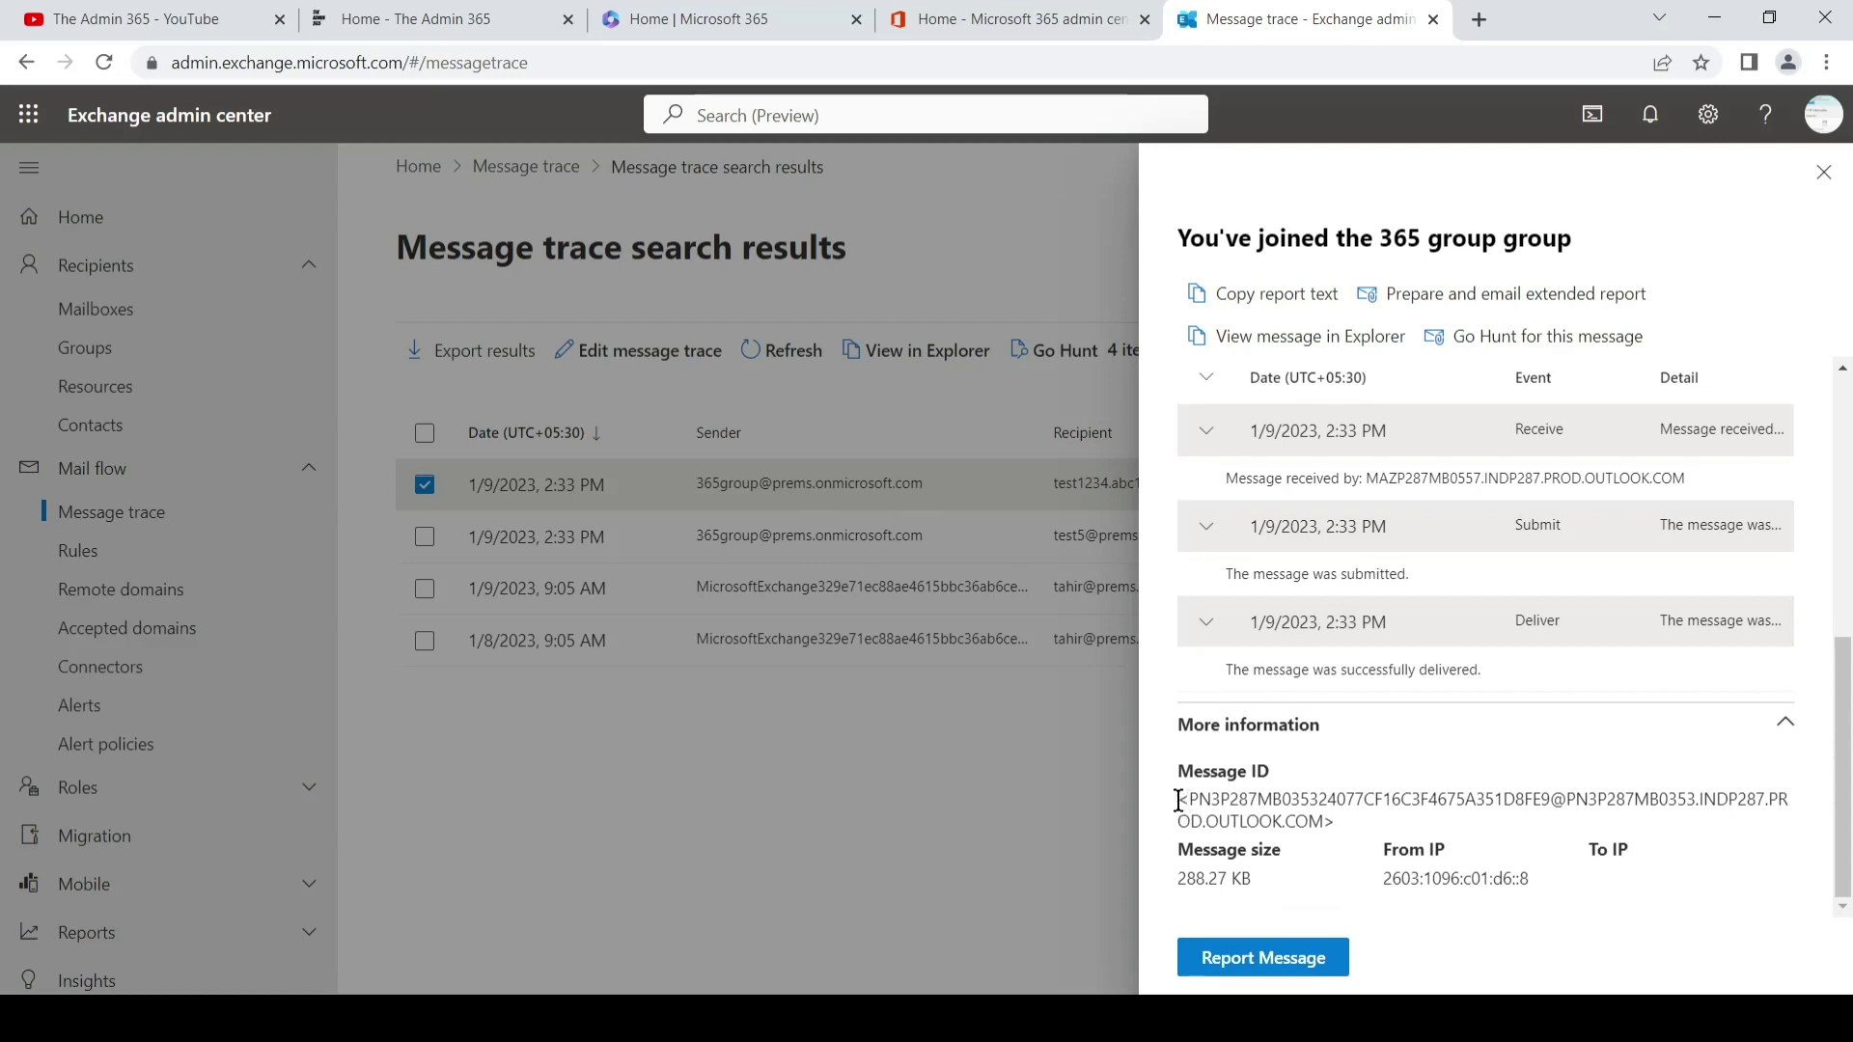
left_click_drag(1183, 809, 1333, 818)
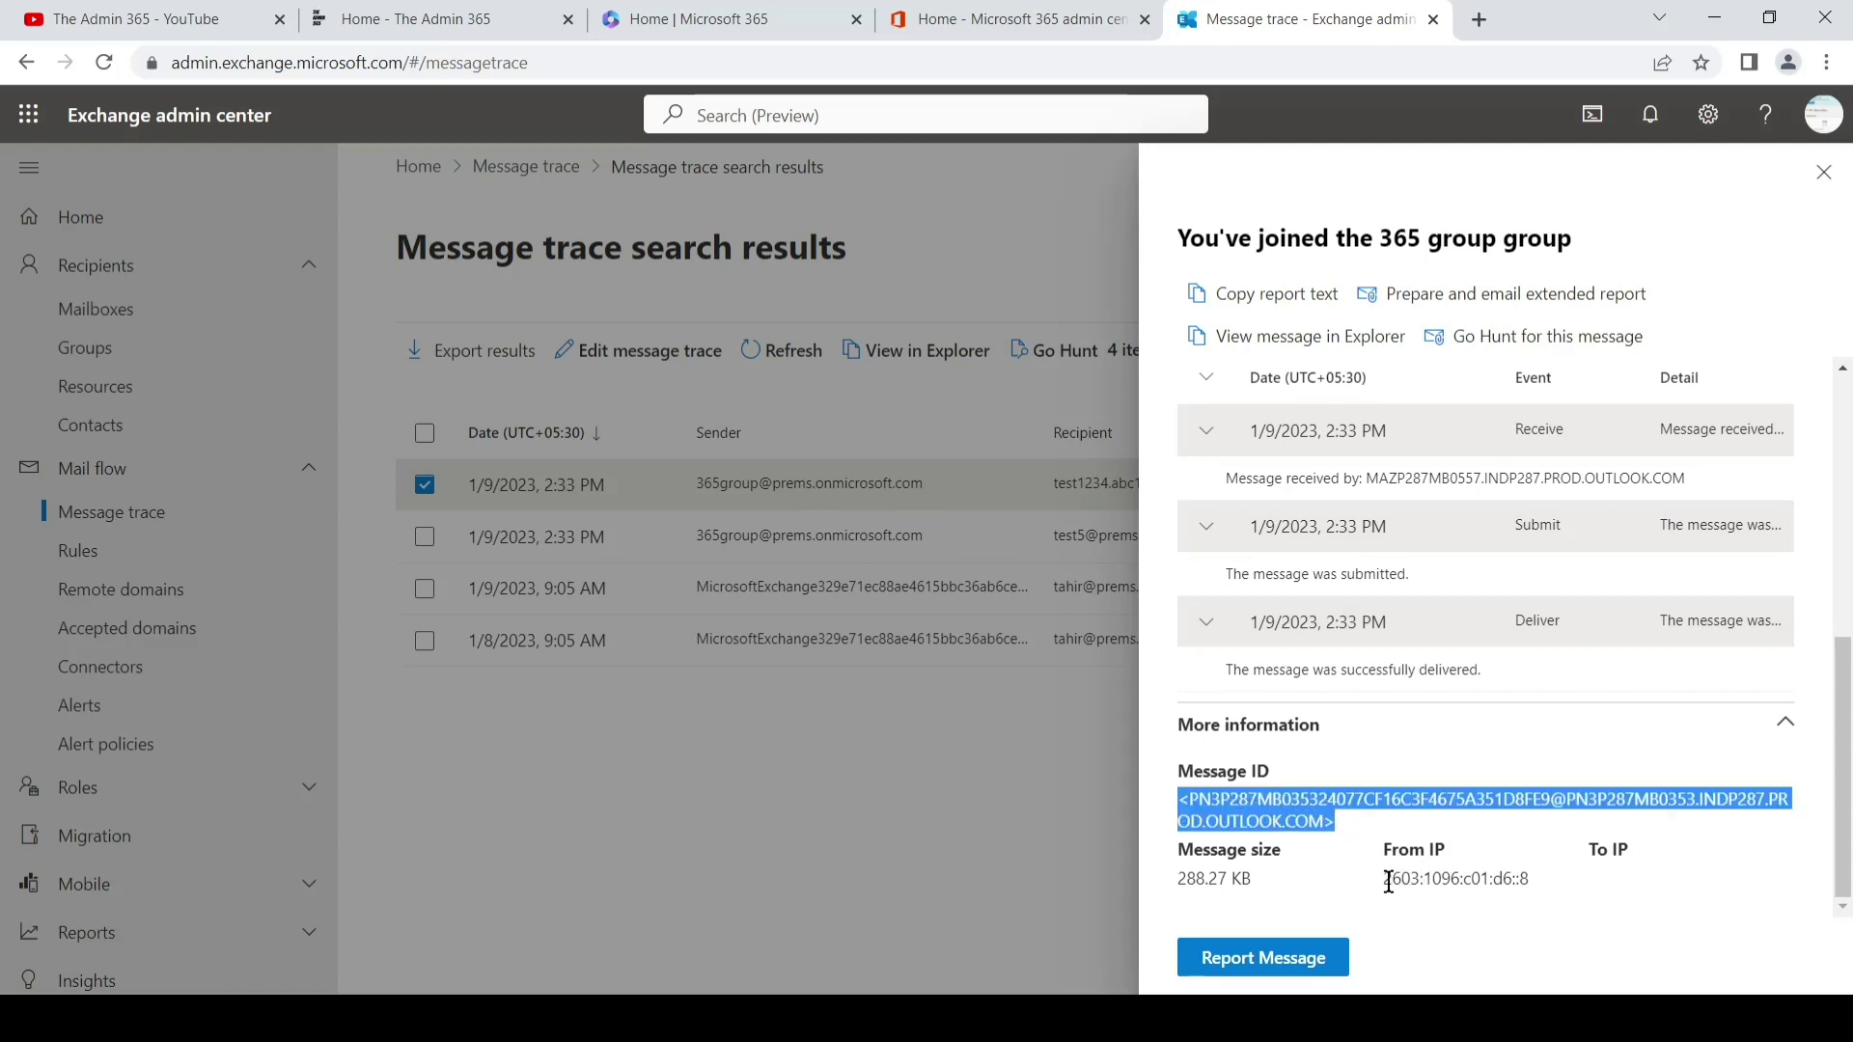
left_click_drag(1383, 878, 1536, 892)
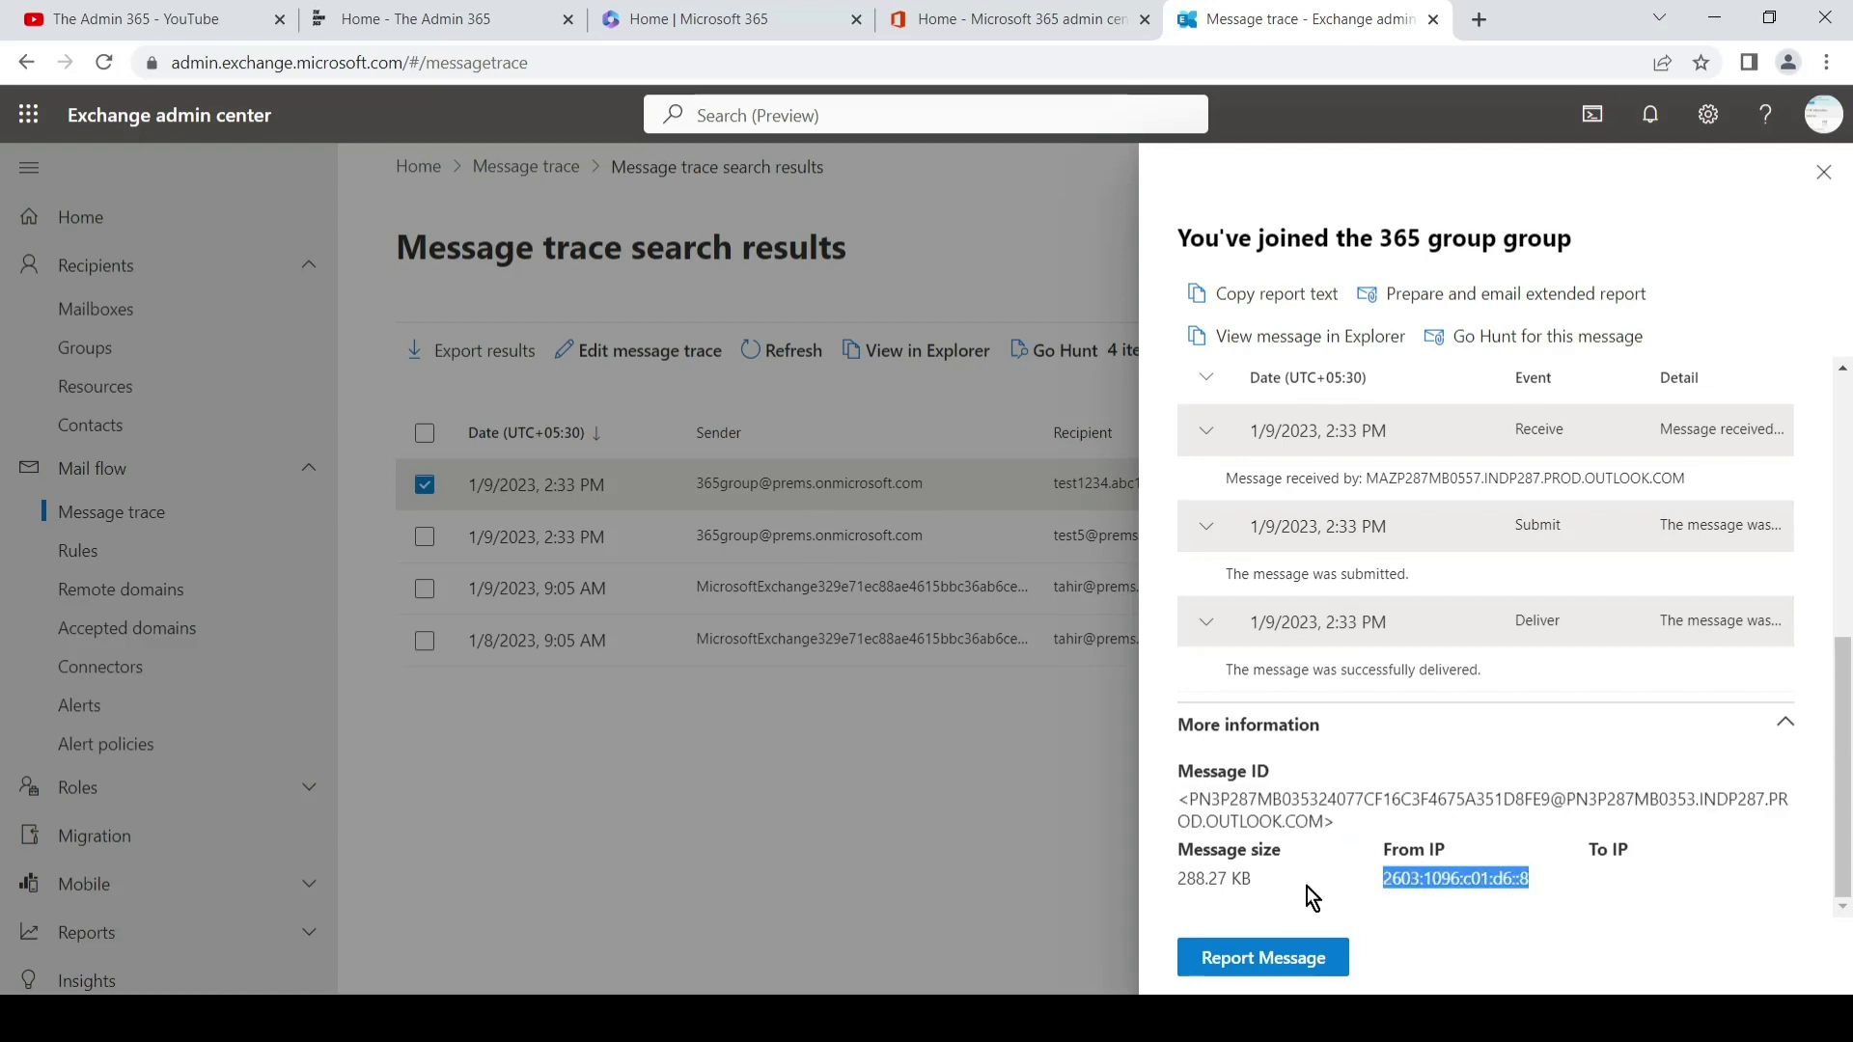
left_click_drag(1178, 878, 1236, 880)
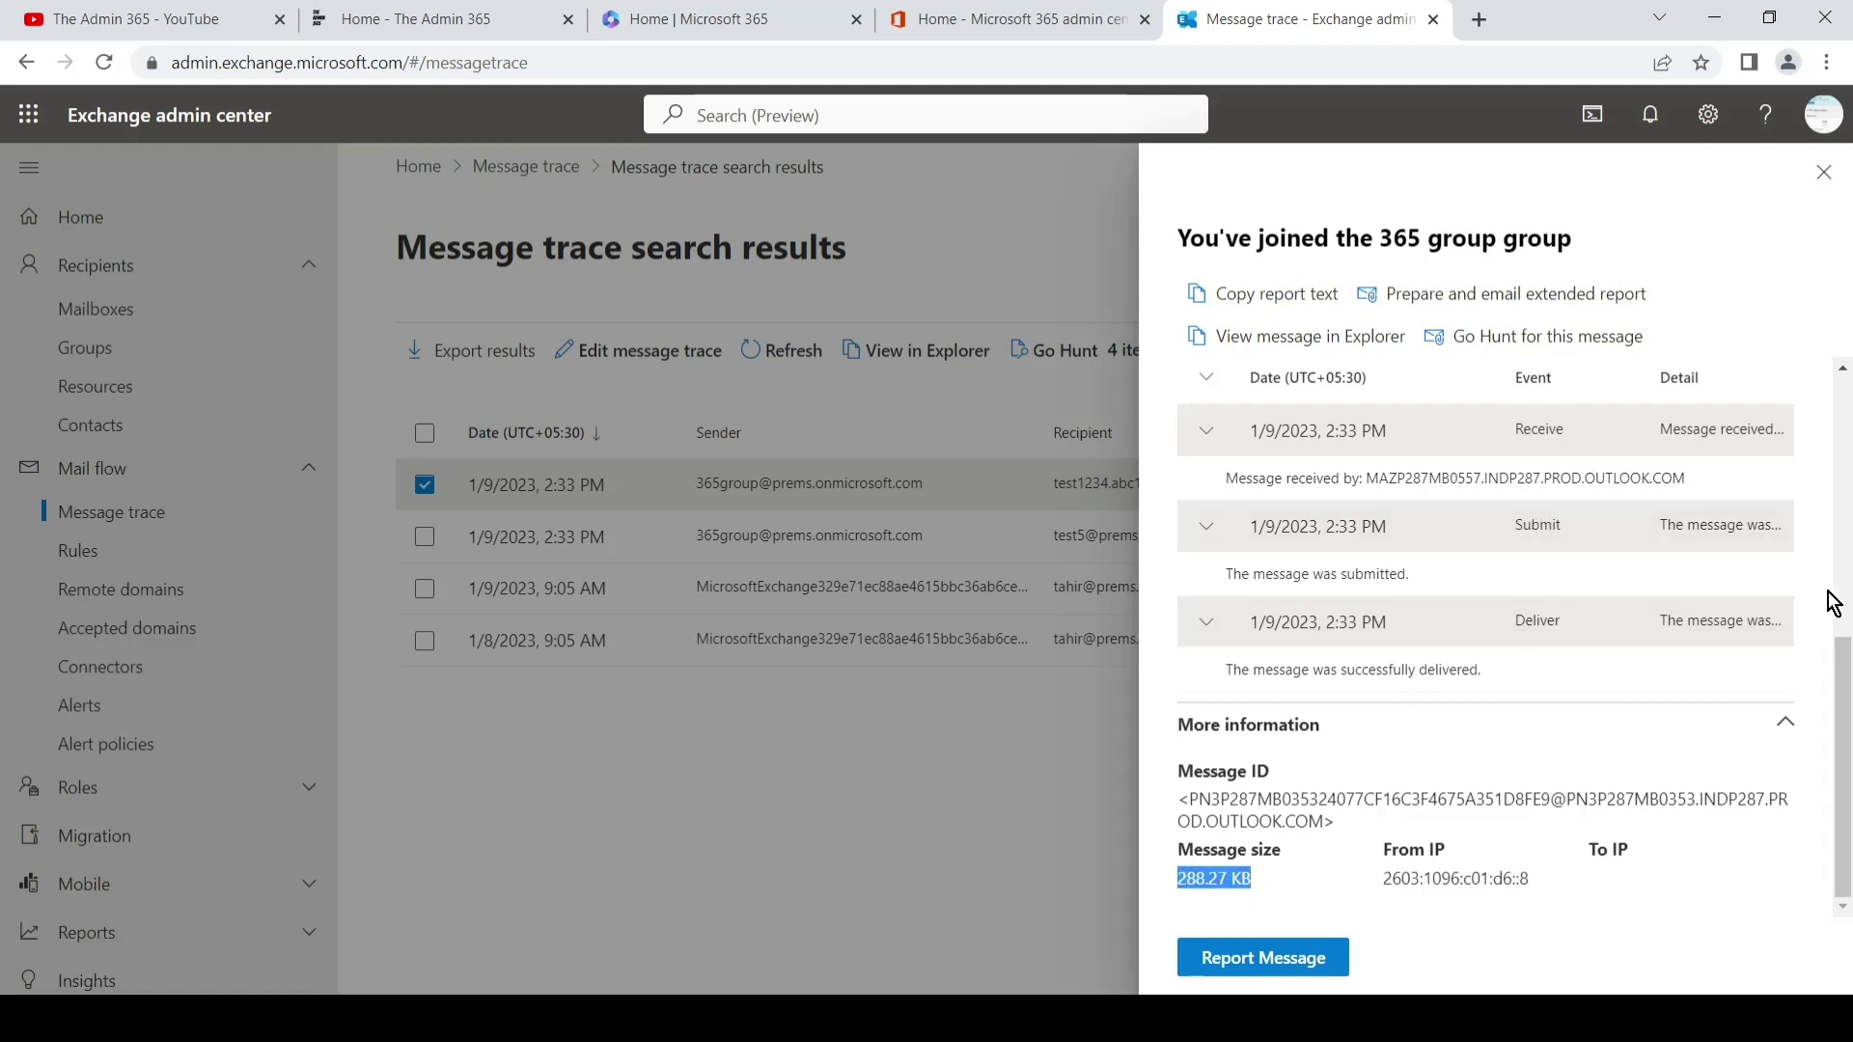
left_click_drag(1845, 695, 1819, 338)
Close the message details flyout to return to the four Delivered trace results.
left_click(1823, 173)
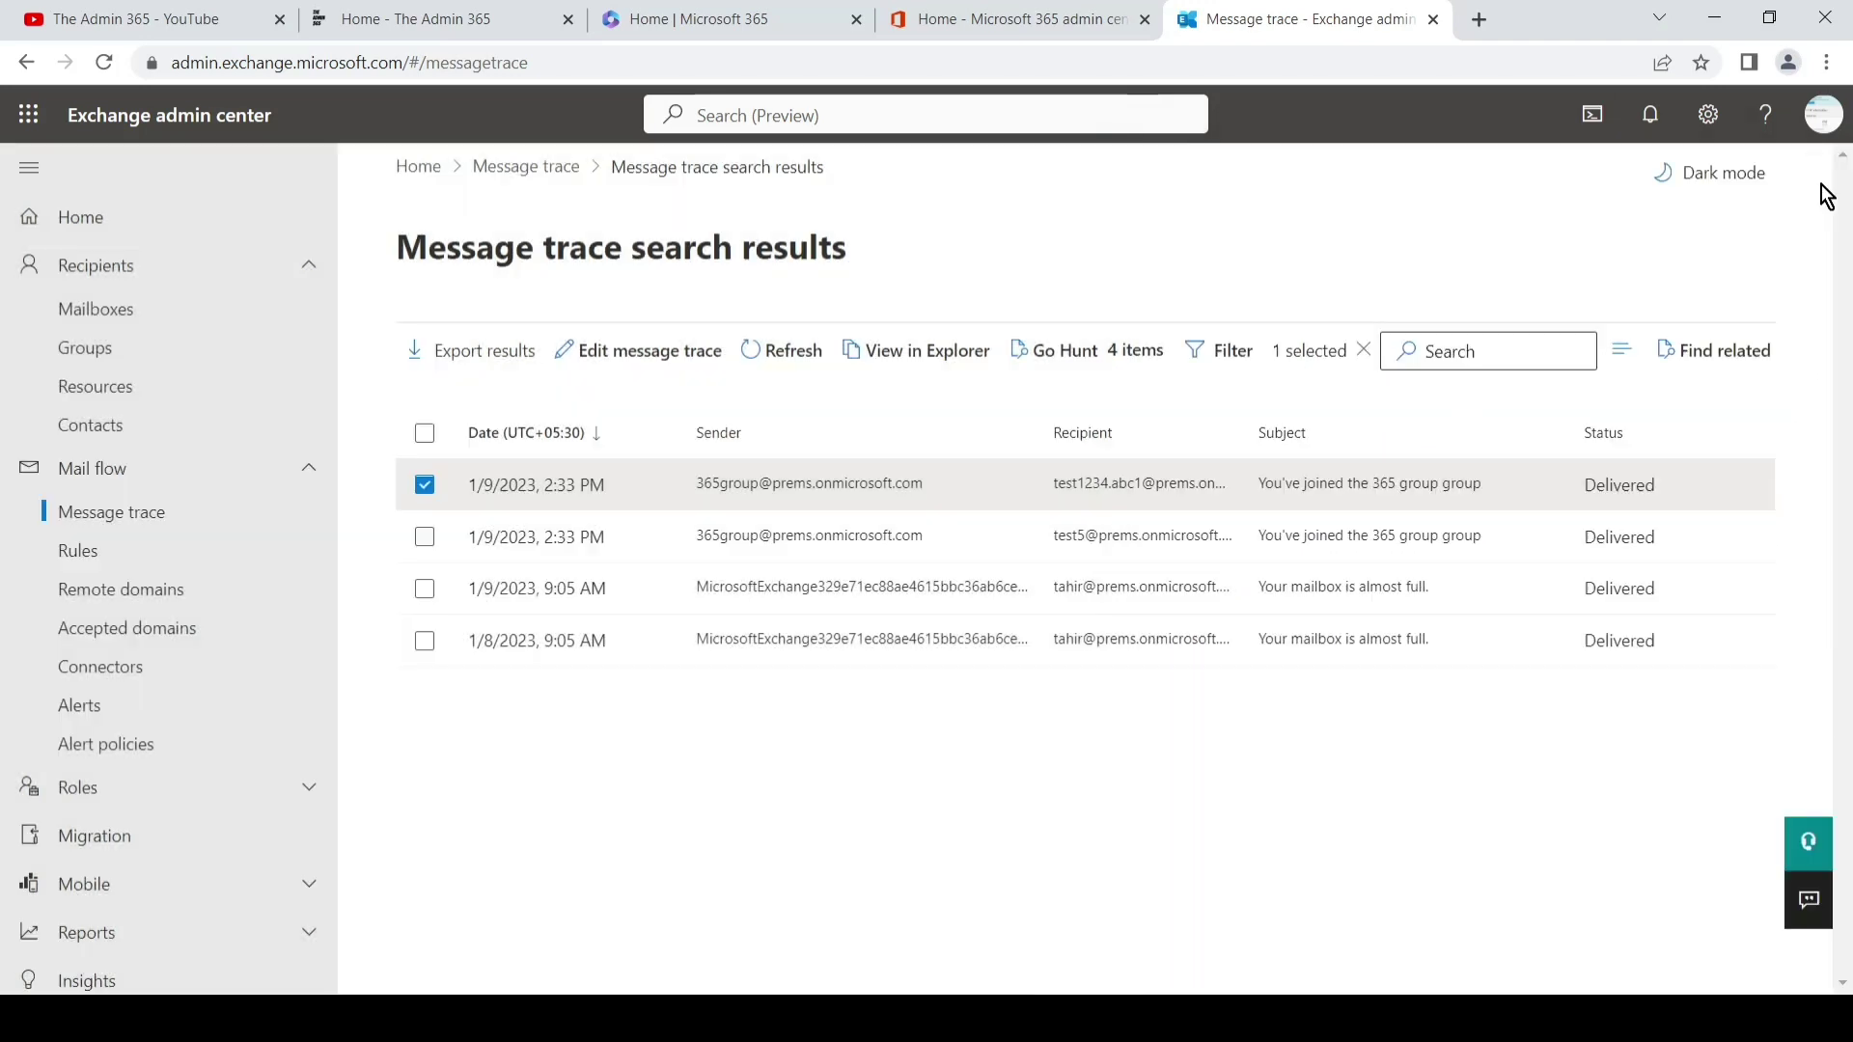